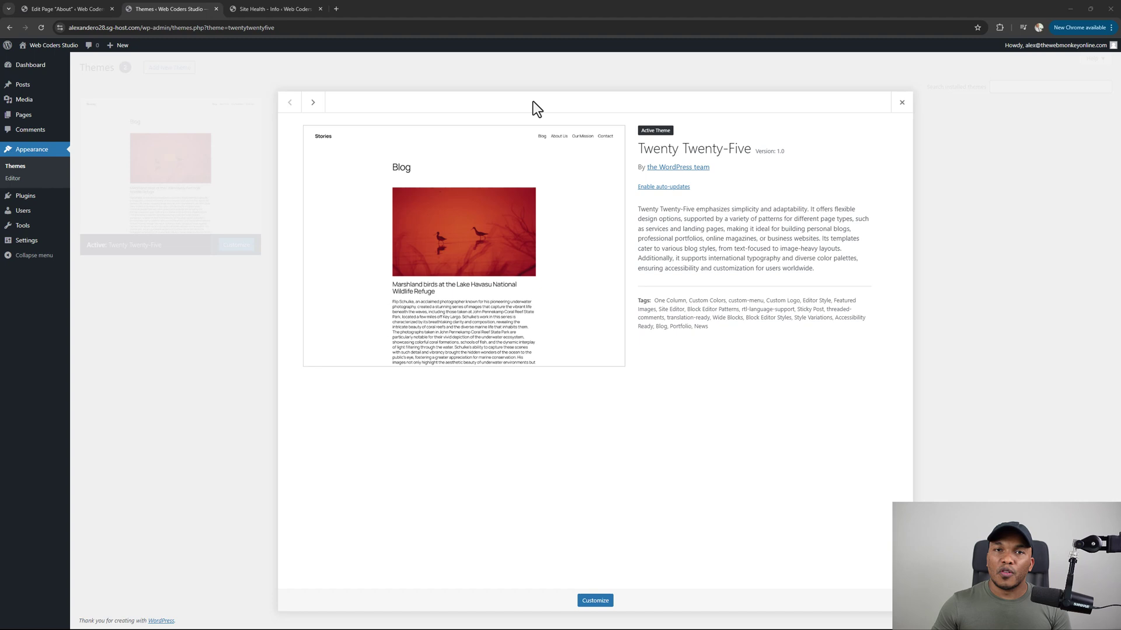
Switch to the Site Health Info tab, which lists WordPress, server, database and filesystem details.
{"action": "left_click", "coordinate": [271, 8]}
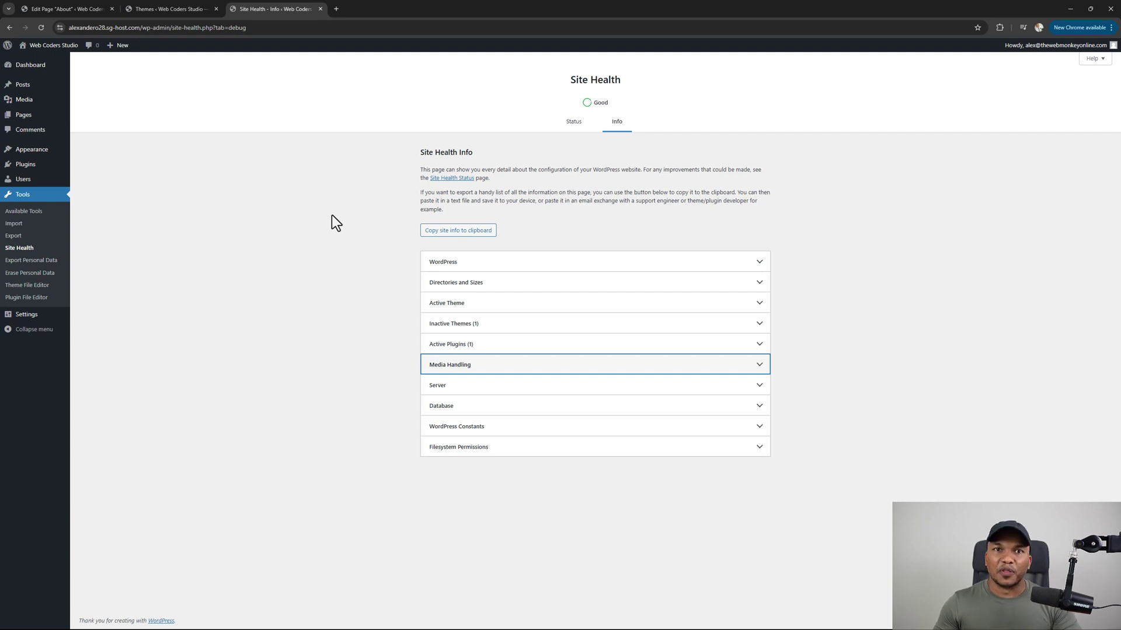
Return to the About page editor and zoom out to scan the whole page.
{"action": "left_click", "coordinate": [62, 10]}
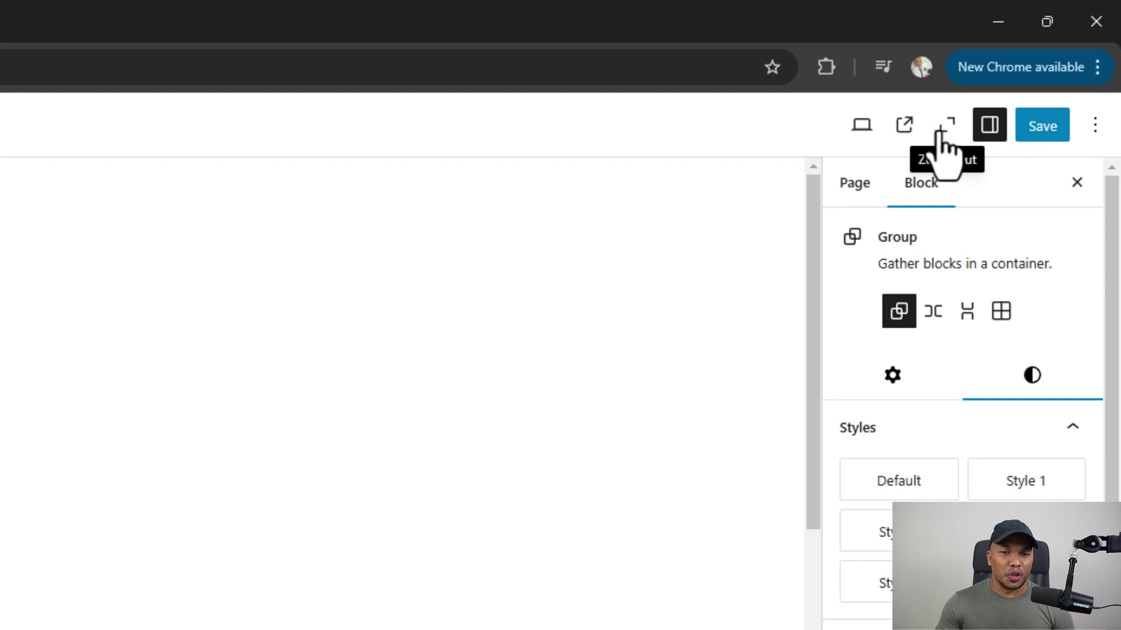
{"action": "left_click", "coordinate": [940, 130]}
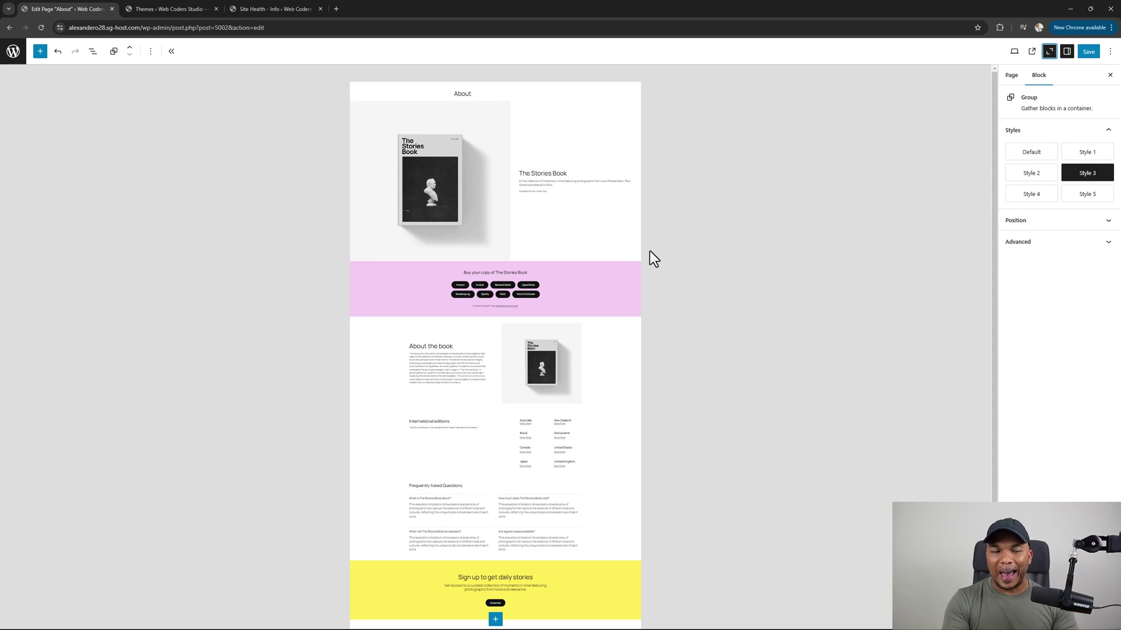
{"action": "scroll", "coordinate": [528, 295], "scroll_direction": "down", "scroll_amount": 1}
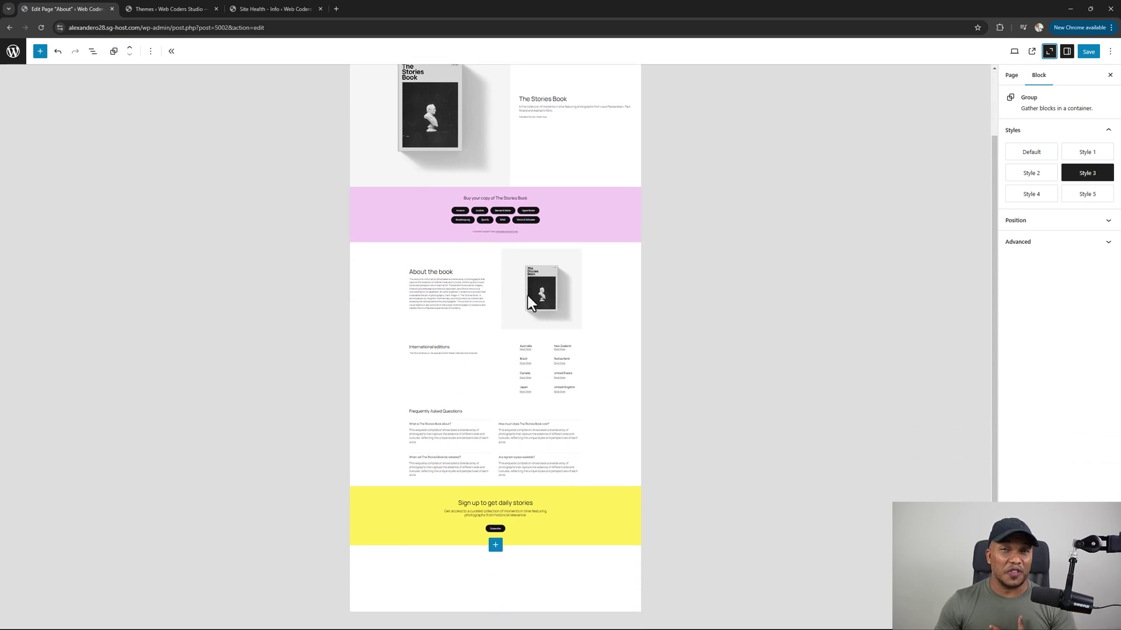
{"action": "scroll", "coordinate": [527, 296], "scroll_direction": "up", "scroll_amount": 1}
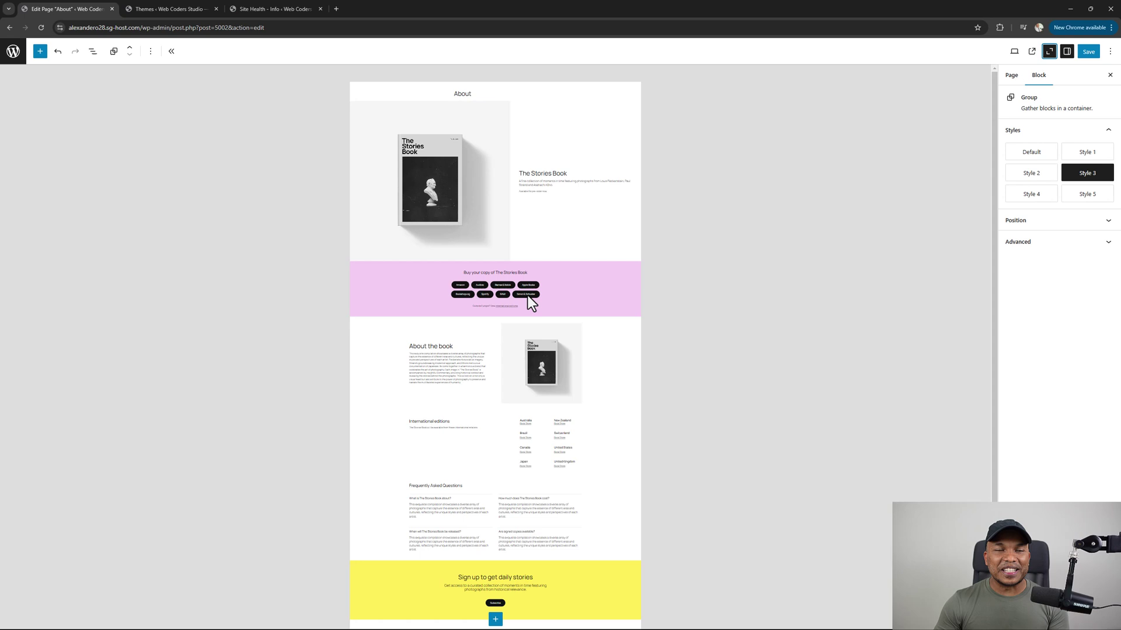
{"action": "scroll", "coordinate": [528, 296], "scroll_direction": "down", "scroll_amount": 1}
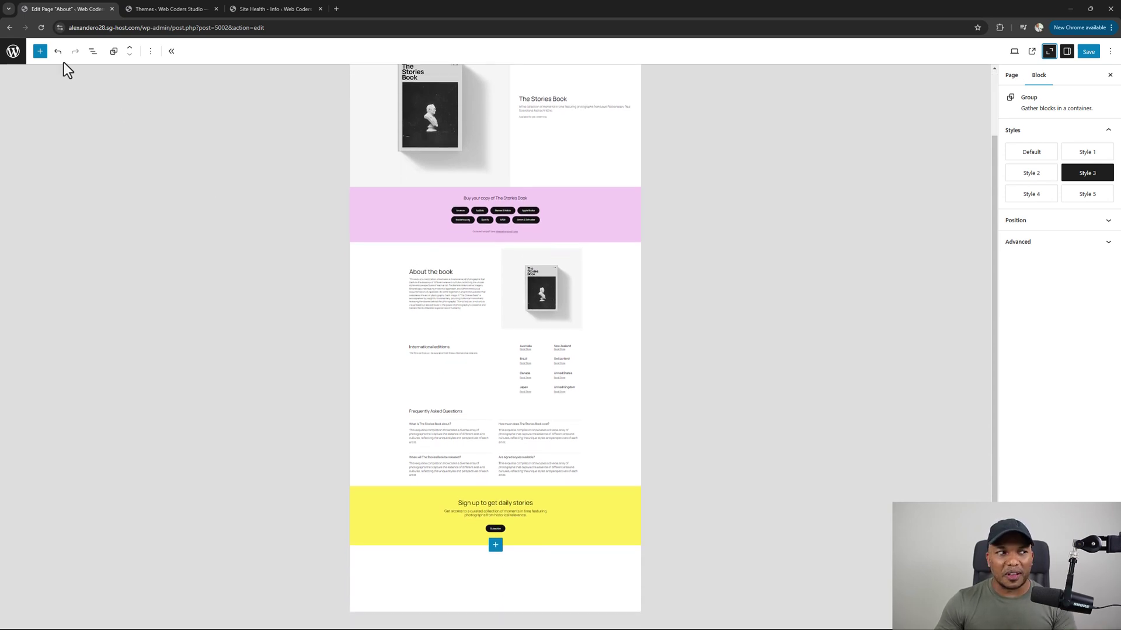
Drag the Stories banner pattern from Banners to below the pink Buy your copy section.
{"action": "left_click", "coordinate": [40, 52]}
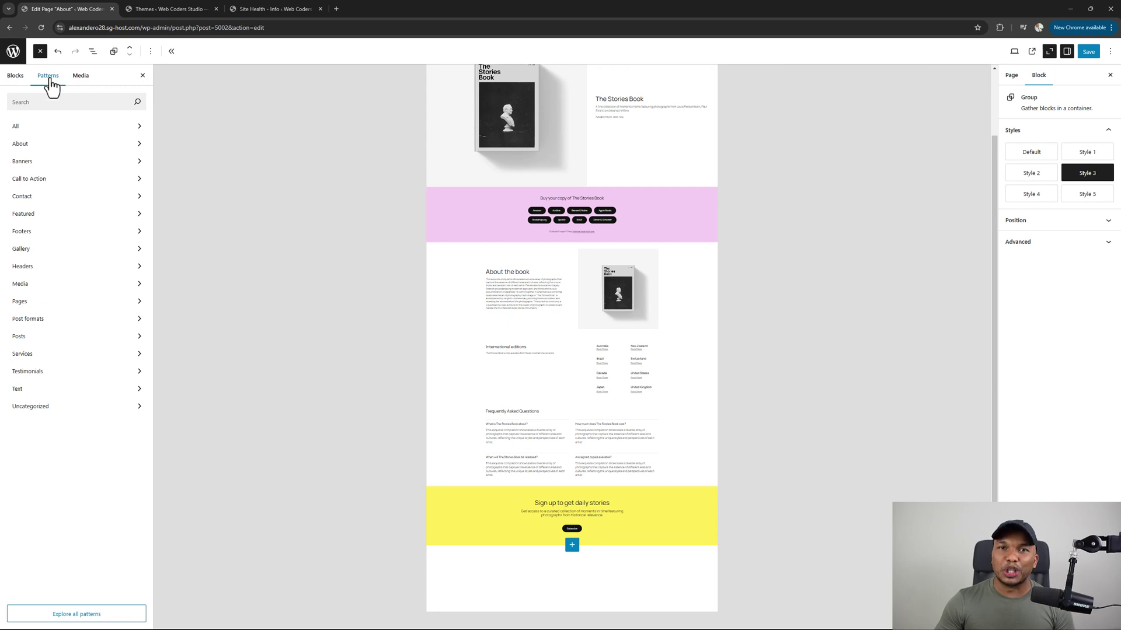
{"action": "left_click", "coordinate": [47, 164]}
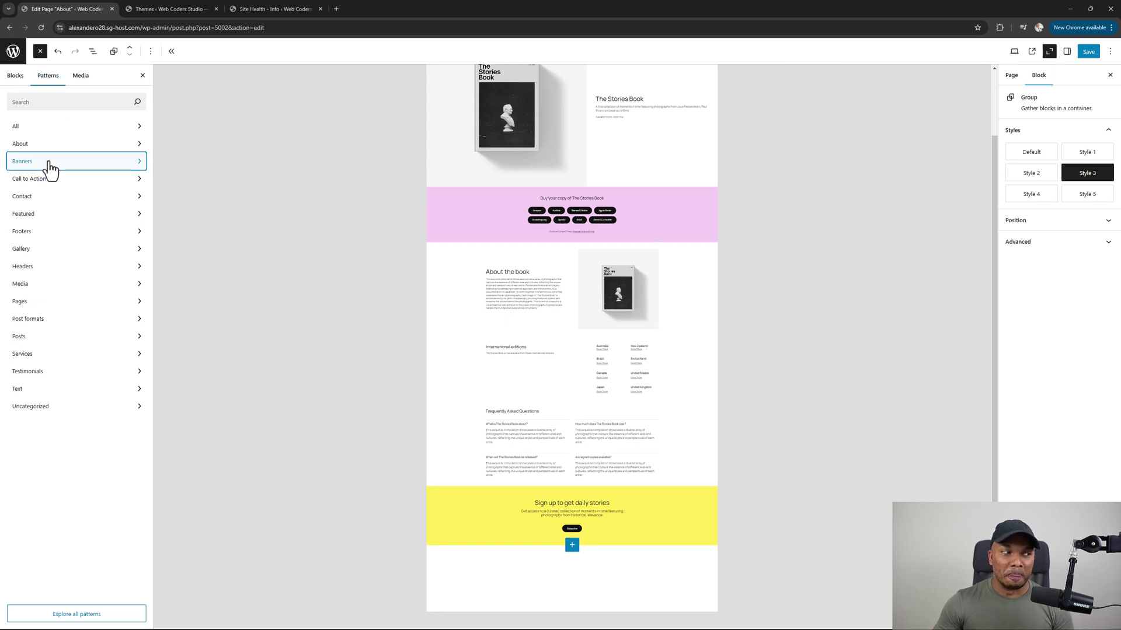
{"action": "left_click_drag", "start_coordinate": [185, 198], "coordinate": [652, 251]}
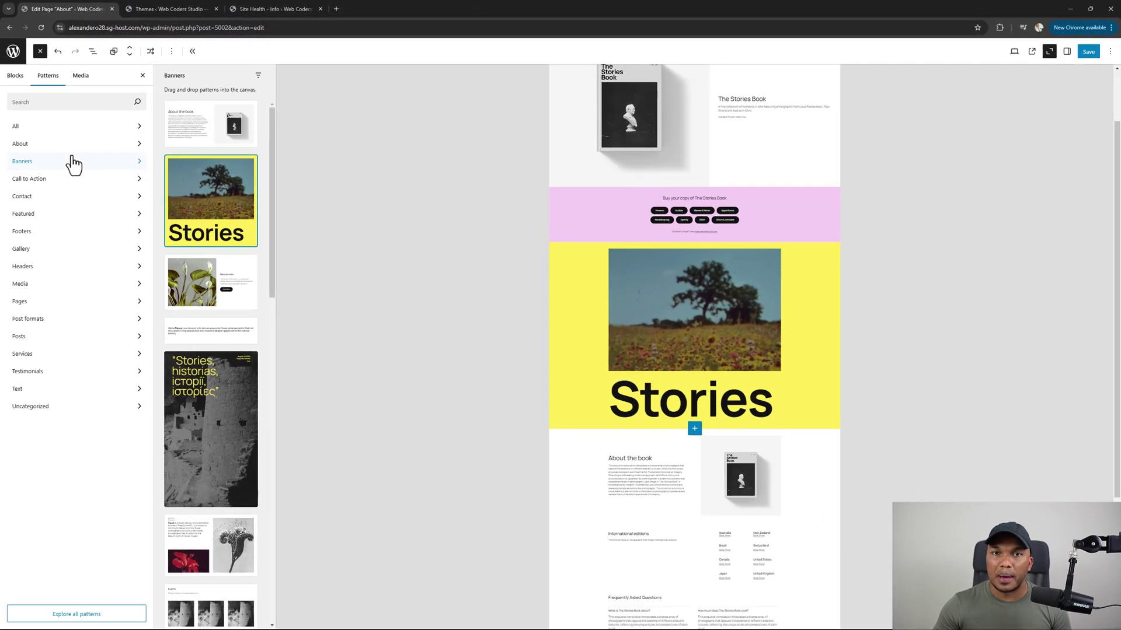
Shuffle the banner through alternative patterns until Top Categories with three photos appears.
{"action": "left_click", "coordinate": [152, 54]}
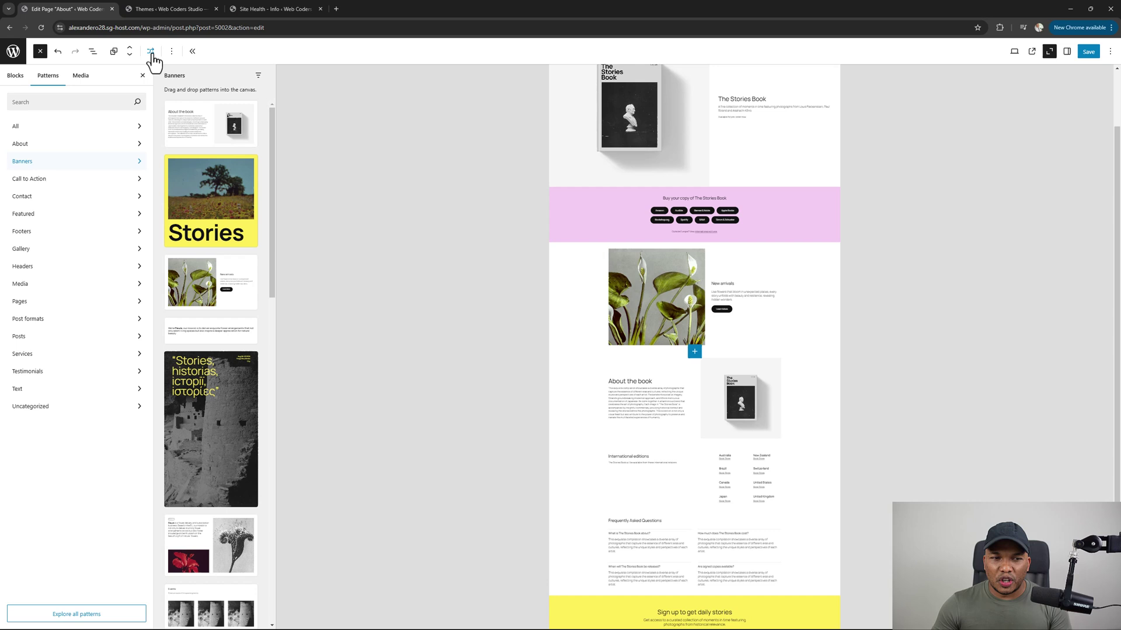
{"action": "left_click", "coordinate": [151, 52]}
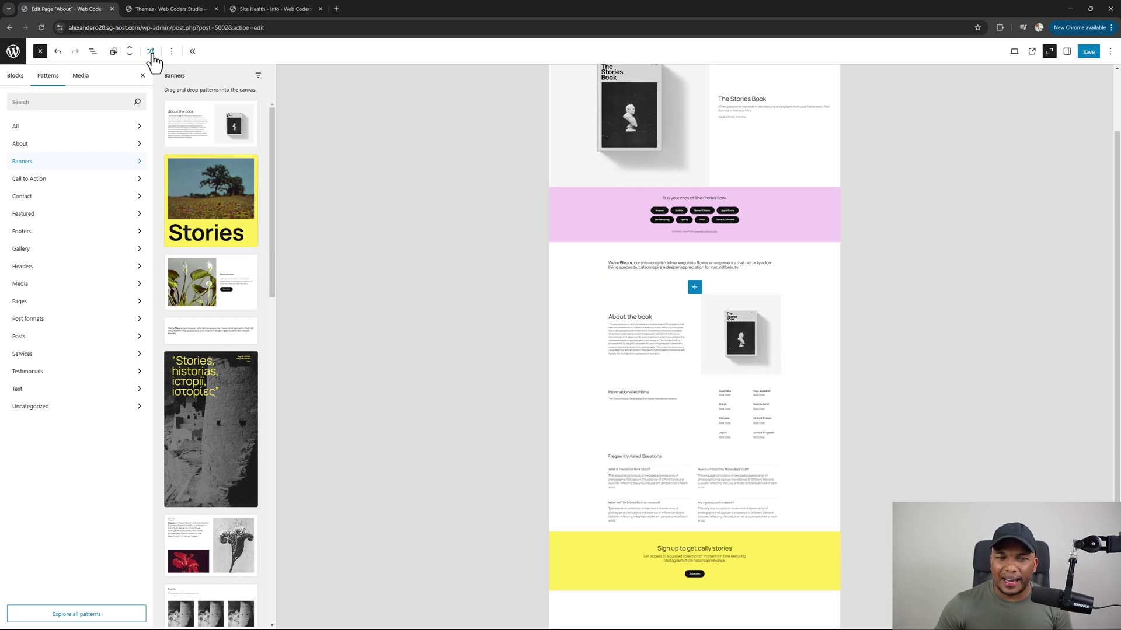
{"action": "left_click", "coordinate": [151, 52]}
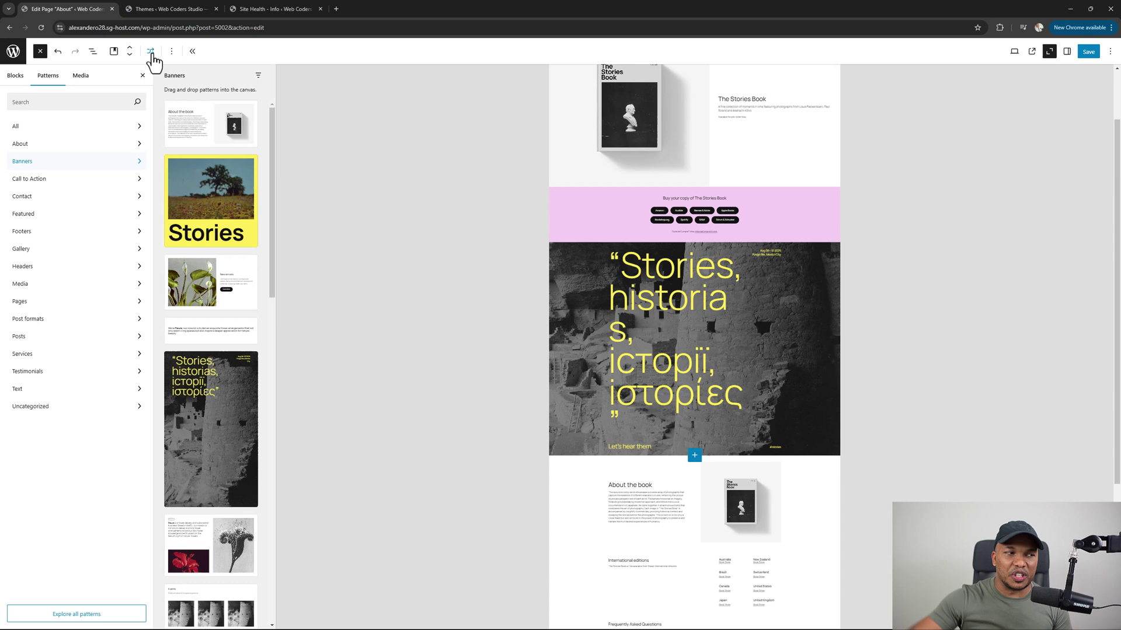
{"action": "left_click", "coordinate": [151, 53]}
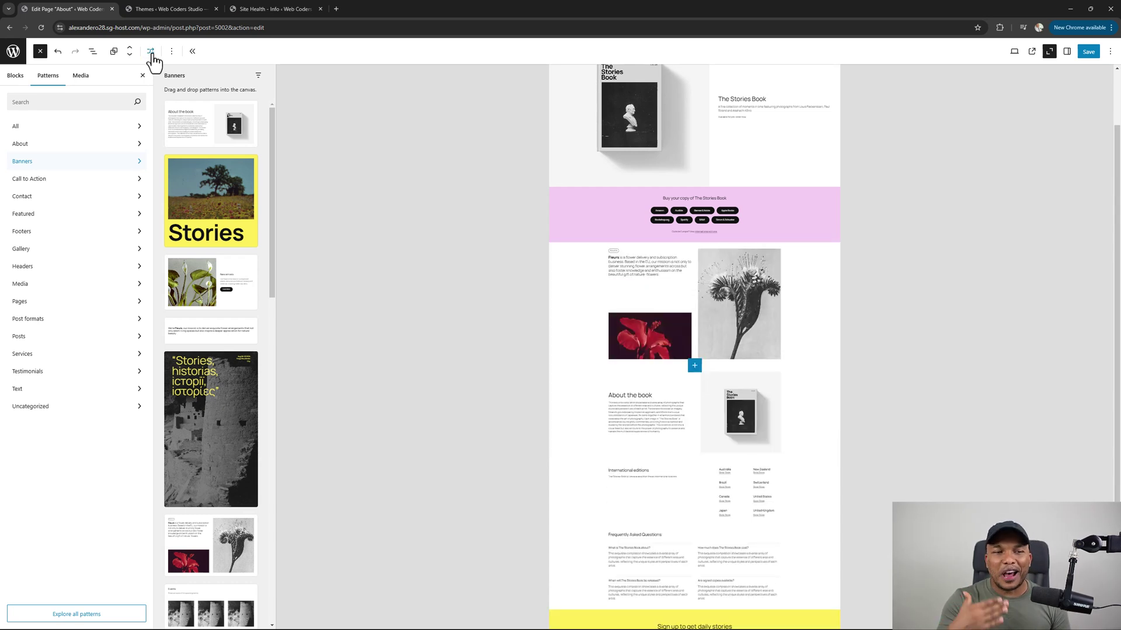
{"action": "left_click", "coordinate": [151, 53]}
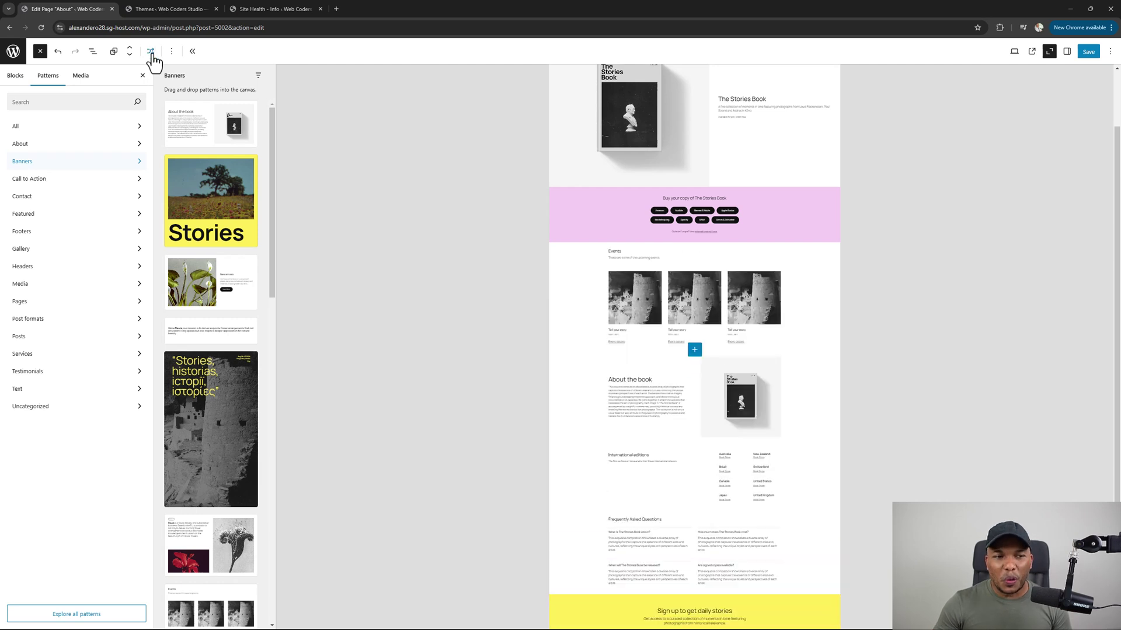
{"action": "left_click", "coordinate": [151, 52]}
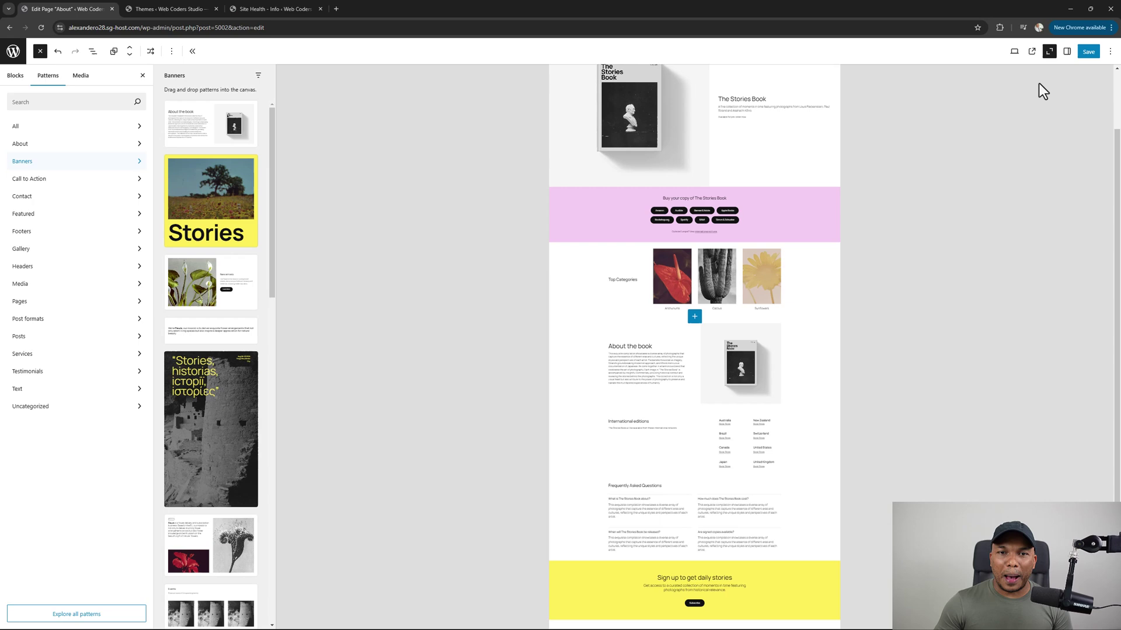
Exit zoom-out and show the Styles settings of the pink Buy your copy group.
{"action": "left_click", "coordinate": [1049, 52]}
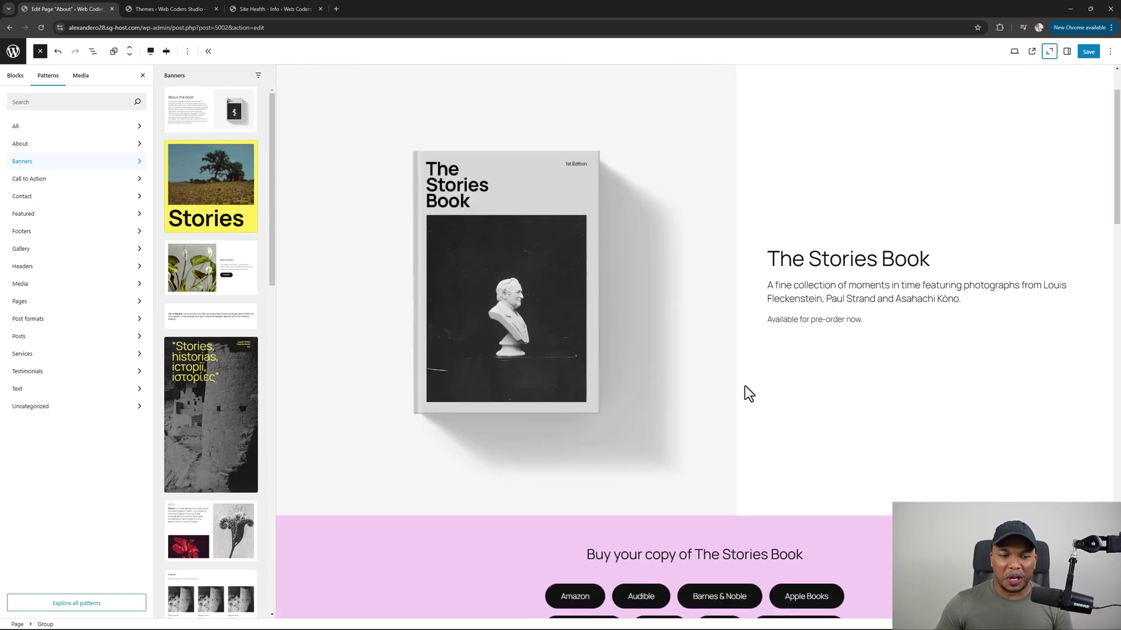
{"action": "scroll", "coordinate": [744, 387], "scroll_direction": "down", "scroll_amount": 2}
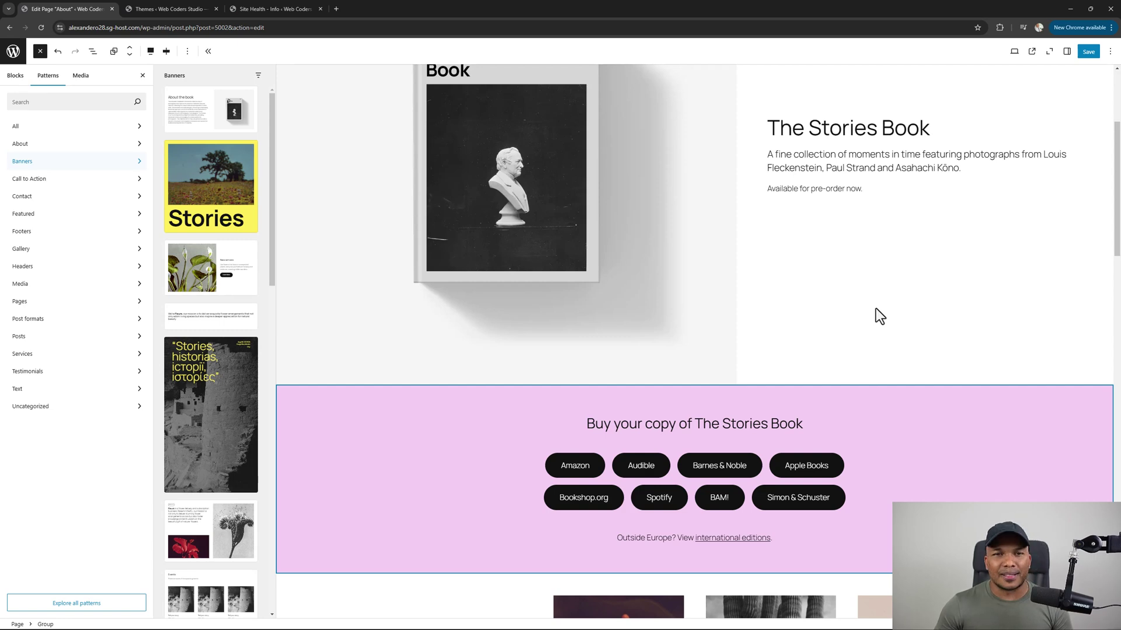
{"action": "left_click", "coordinate": [1067, 51]}
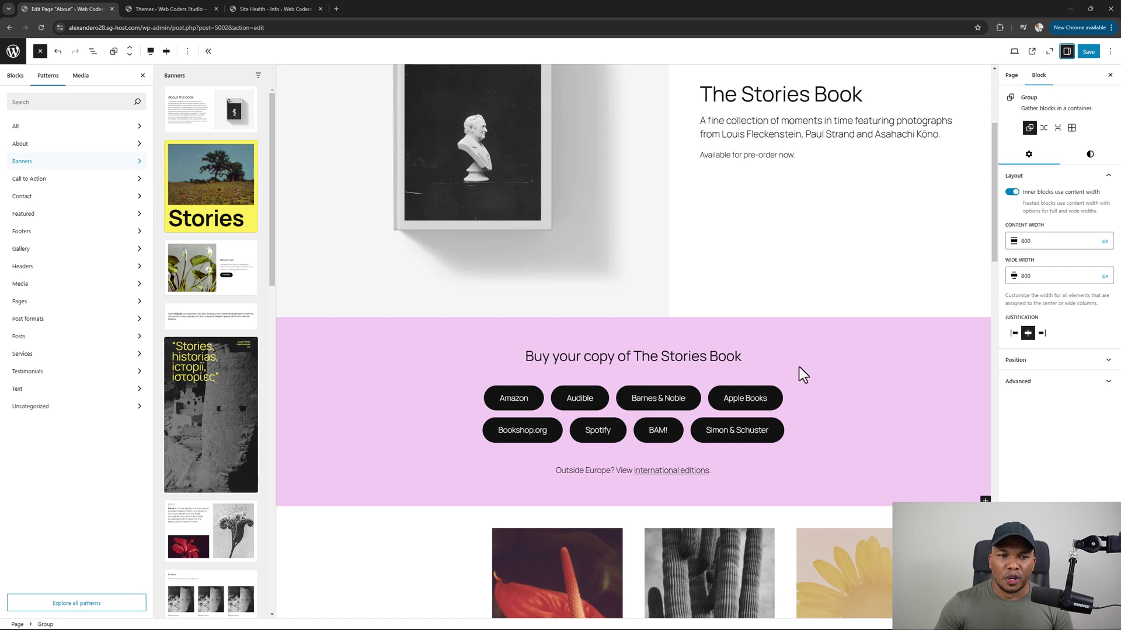
{"action": "left_click", "coordinate": [1090, 155]}
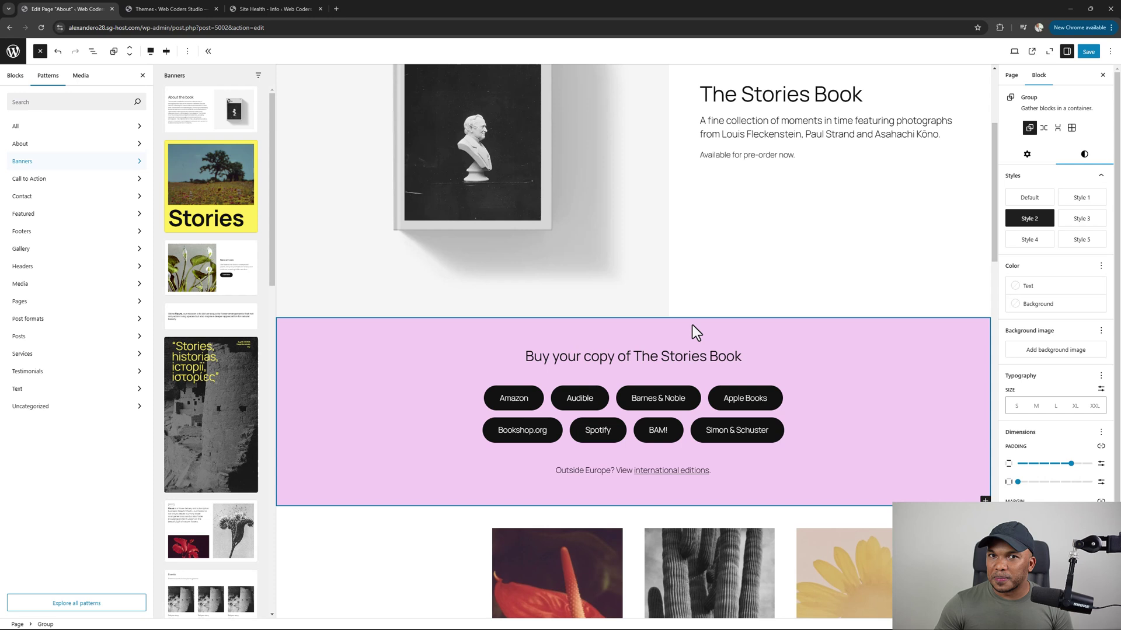
Preview Default and Styles 1–4, then apply Style 5's black background with white buttons.
{"action": "left_click", "coordinate": [1035, 200]}
{"action": "left_click", "coordinate": [1081, 199]}
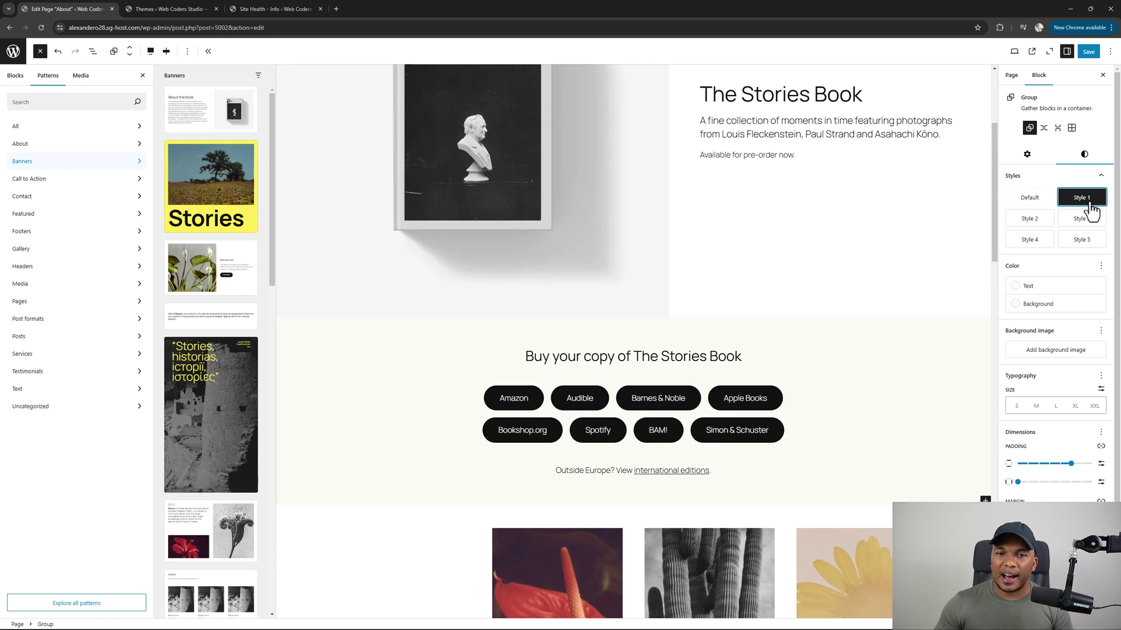
{"action": "left_click", "coordinate": [1031, 220]}
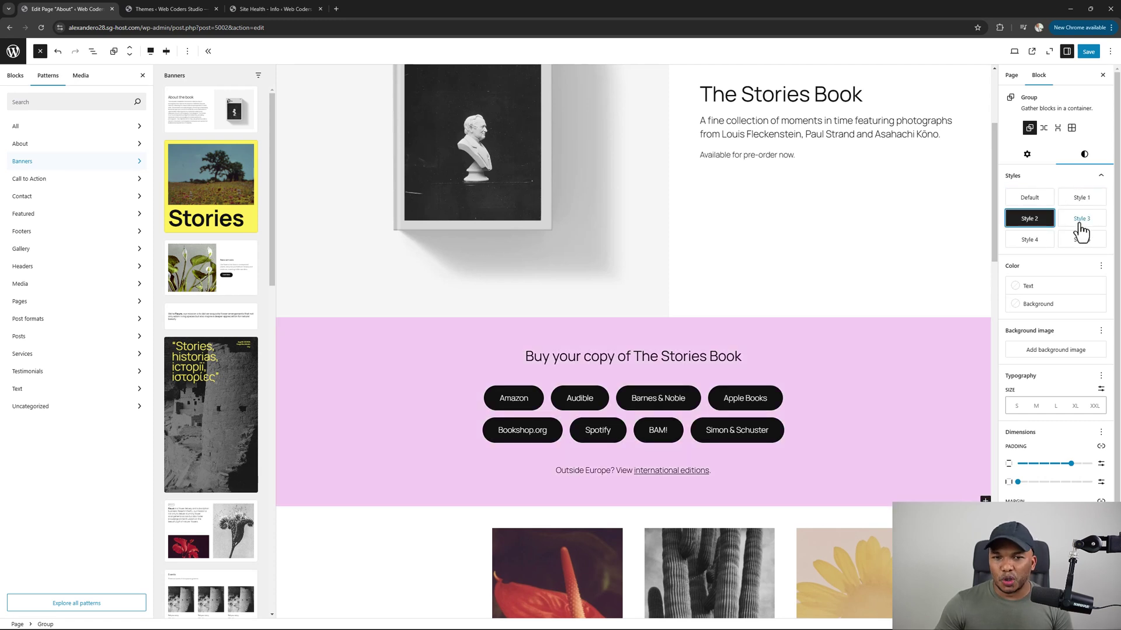
{"action": "left_click", "coordinate": [1080, 222]}
{"action": "left_click", "coordinate": [1032, 241]}
{"action": "left_click", "coordinate": [1080, 241]}
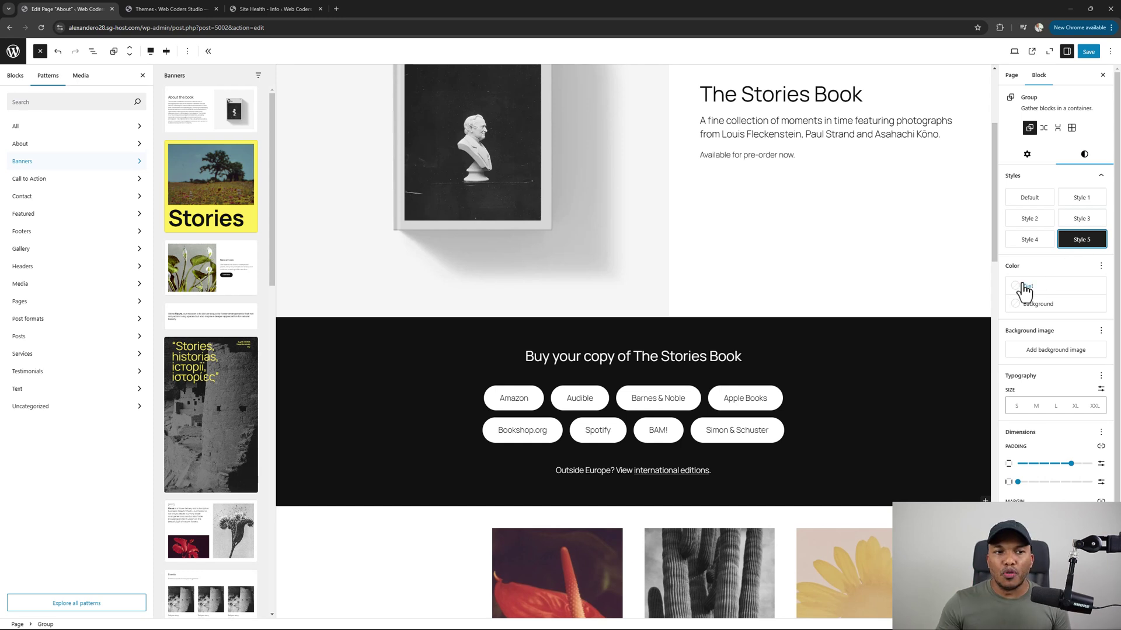
Scroll down and select the 'Sign up to get daily stories' heading.
{"action": "scroll", "coordinate": [896, 332], "scroll_direction": "down", "scroll_amount": 7}
{"action": "scroll", "coordinate": [897, 334], "scroll_direction": "down", "scroll_amount": 12}
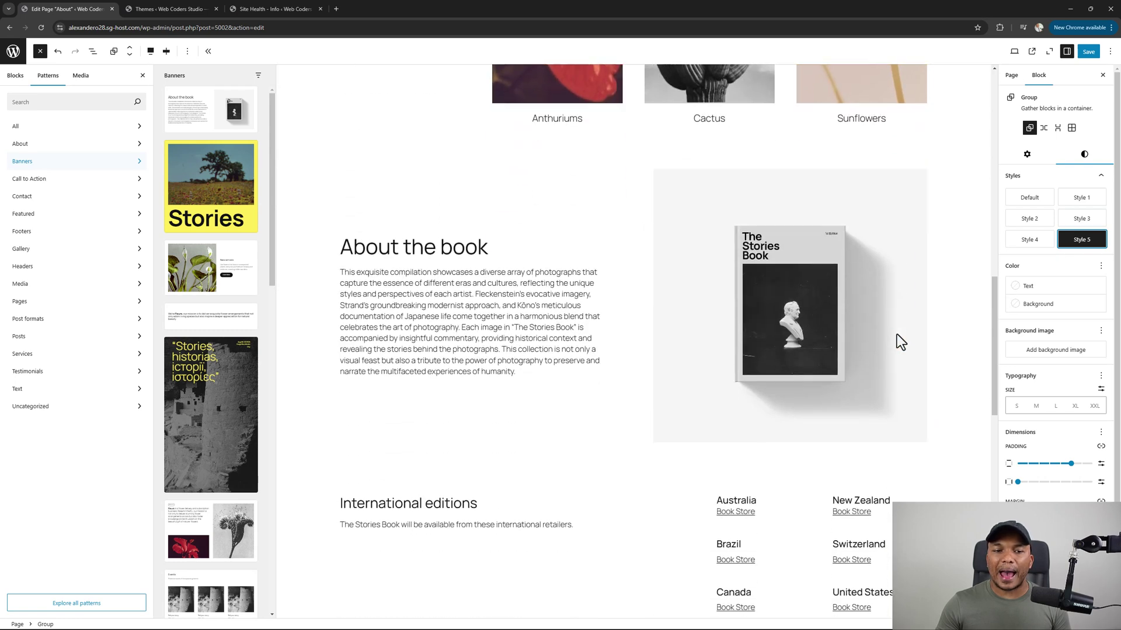
{"action": "scroll", "coordinate": [896, 334], "scroll_direction": "down", "scroll_amount": 3}
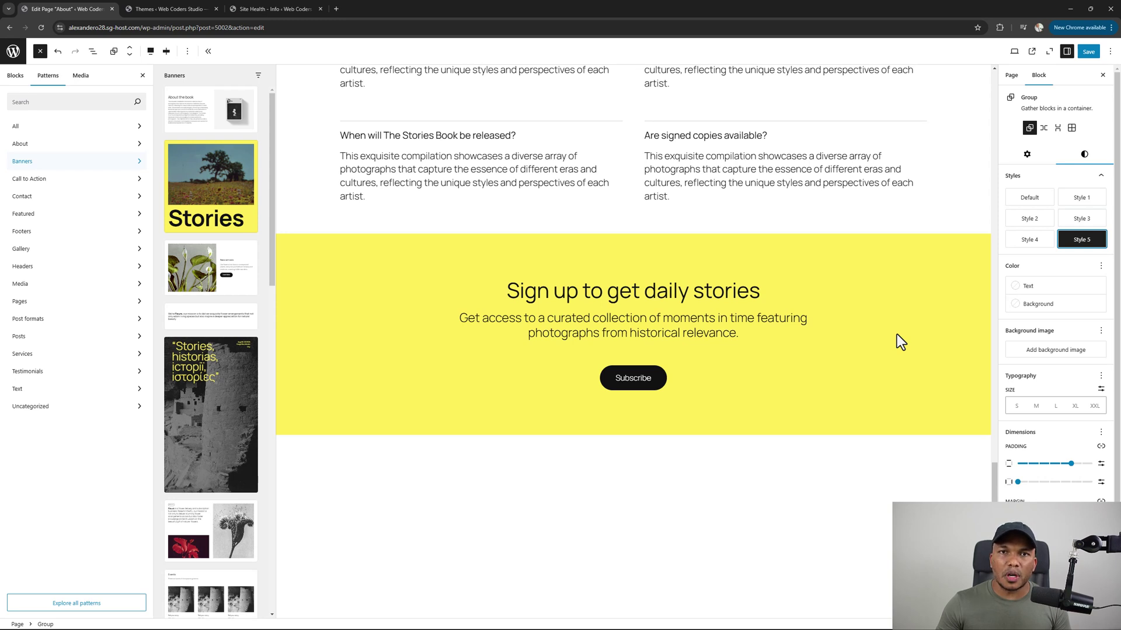
{"action": "left_click", "coordinate": [577, 246]}
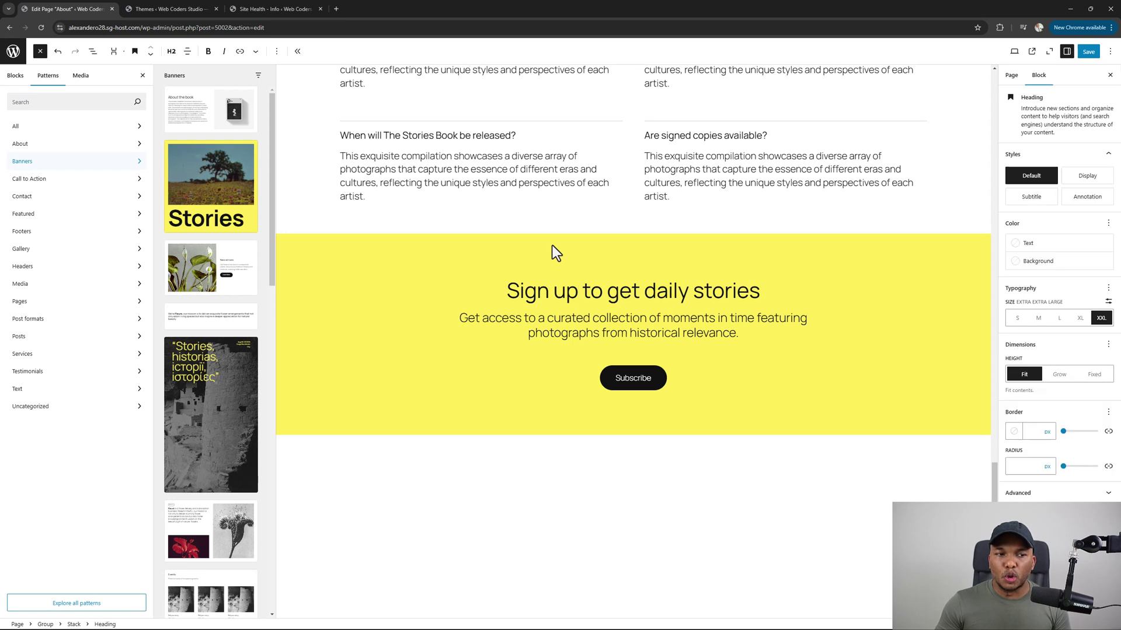
{"action": "key", "text": "Left"}
{"action": "key", "text": "Left"}
{"action": "key", "text": "Left"}
{"action": "key", "text": "Right"}
{"action": "key", "text": "Right"}
{"action": "key", "text": "Right"}
{"action": "key", "text": "Right"}
{"action": "key", "text": "Right"}
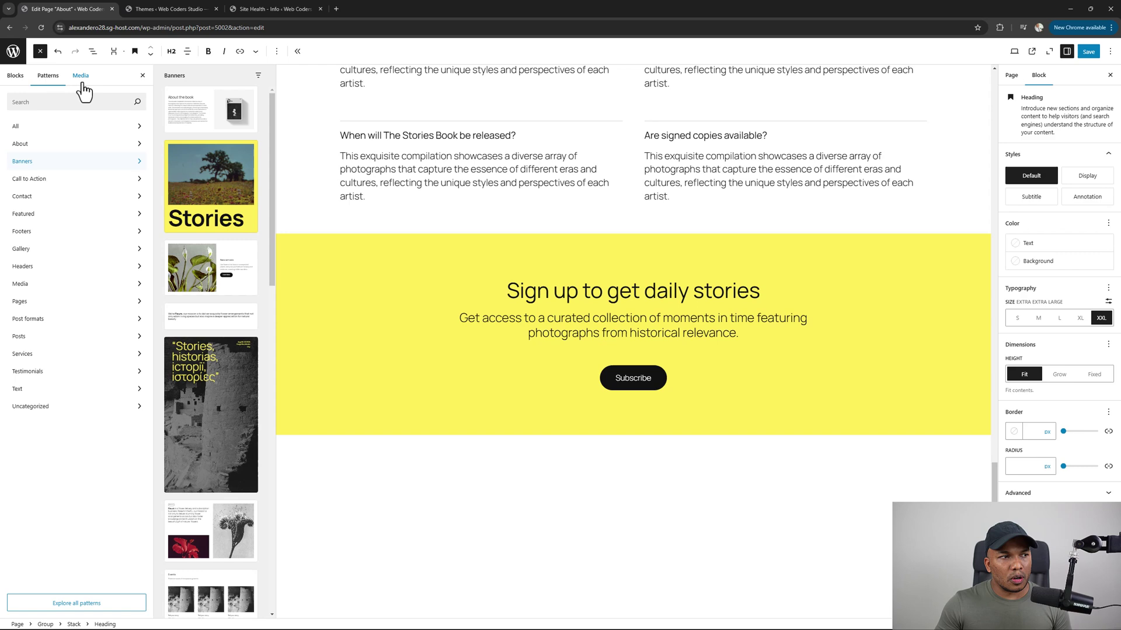
Close the patterns panel and check the paragraph's background colour options without changing them.
{"action": "left_click", "coordinate": [142, 75]}
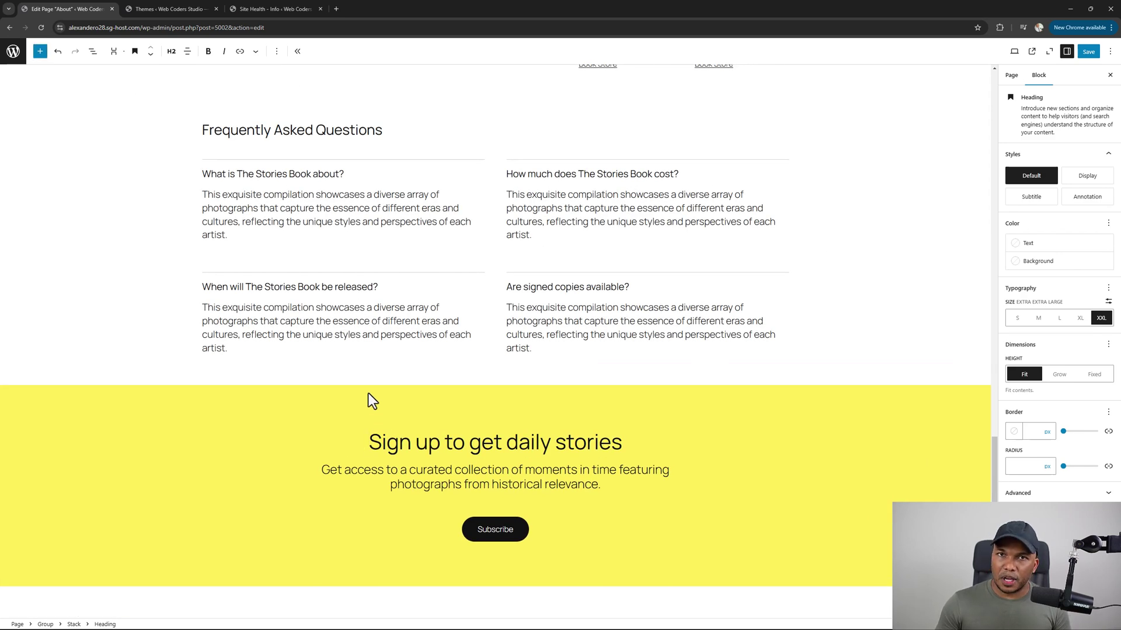
{"action": "key", "text": "Down"}
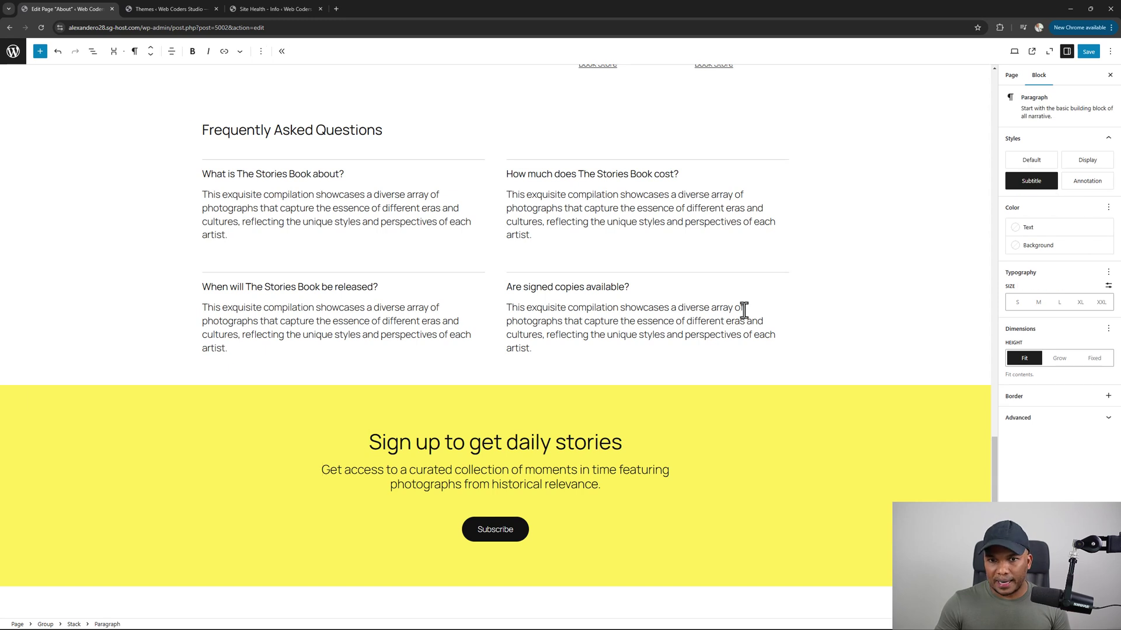
{"action": "left_click", "coordinate": [1045, 246]}
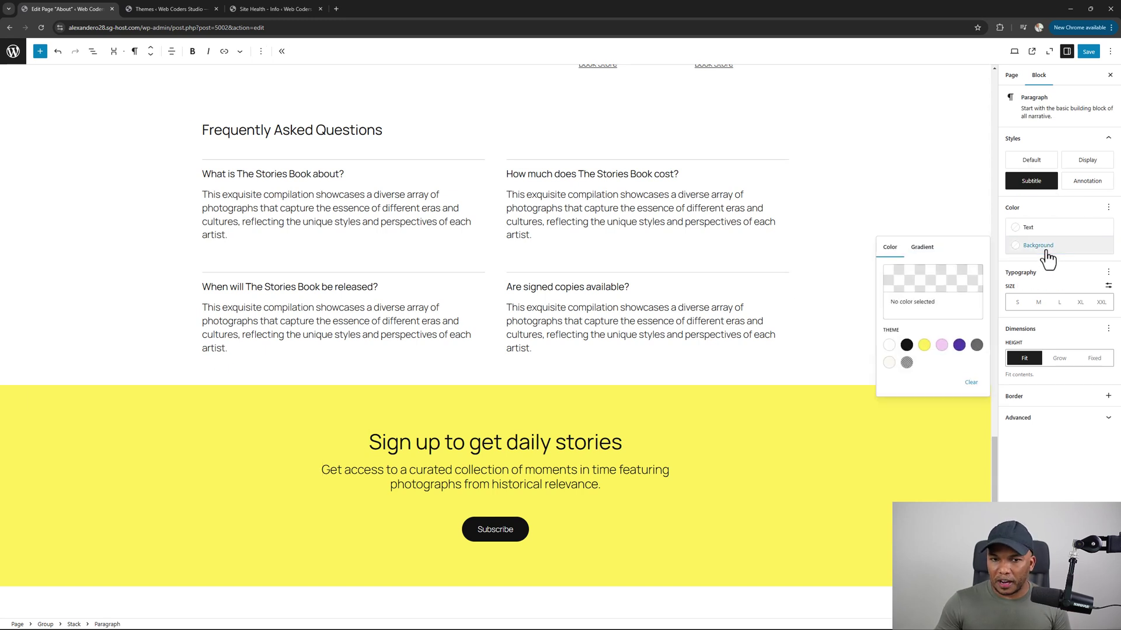
{"action": "left_click", "coordinate": [1046, 251]}
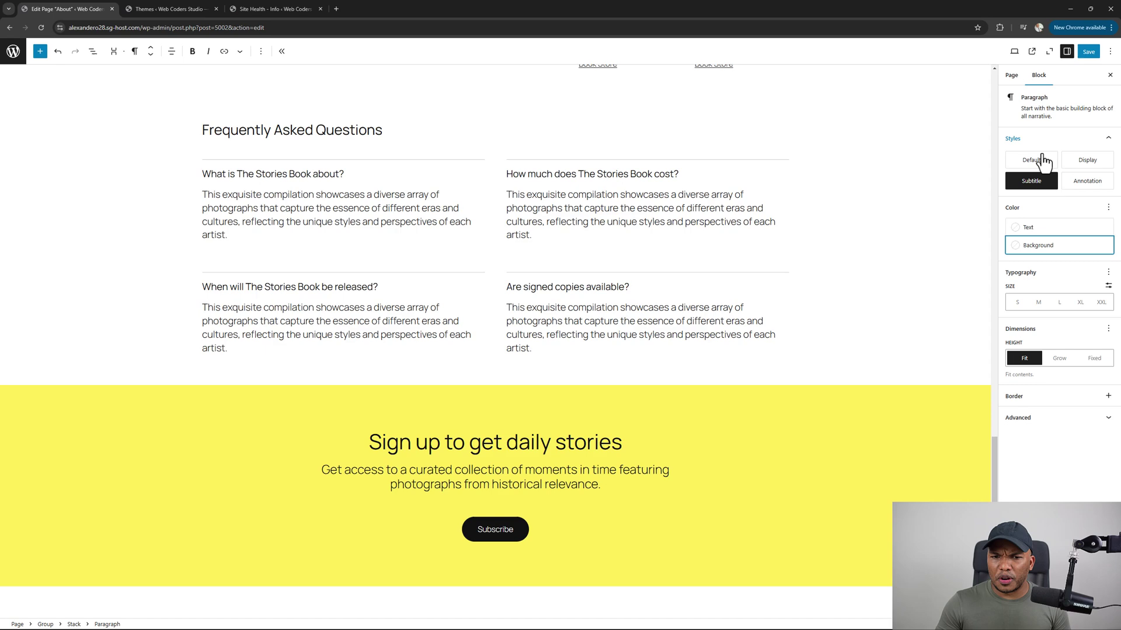
Select the whole yellow sign-up Group from List View and show its style settings.
{"action": "left_click", "coordinate": [92, 51]}
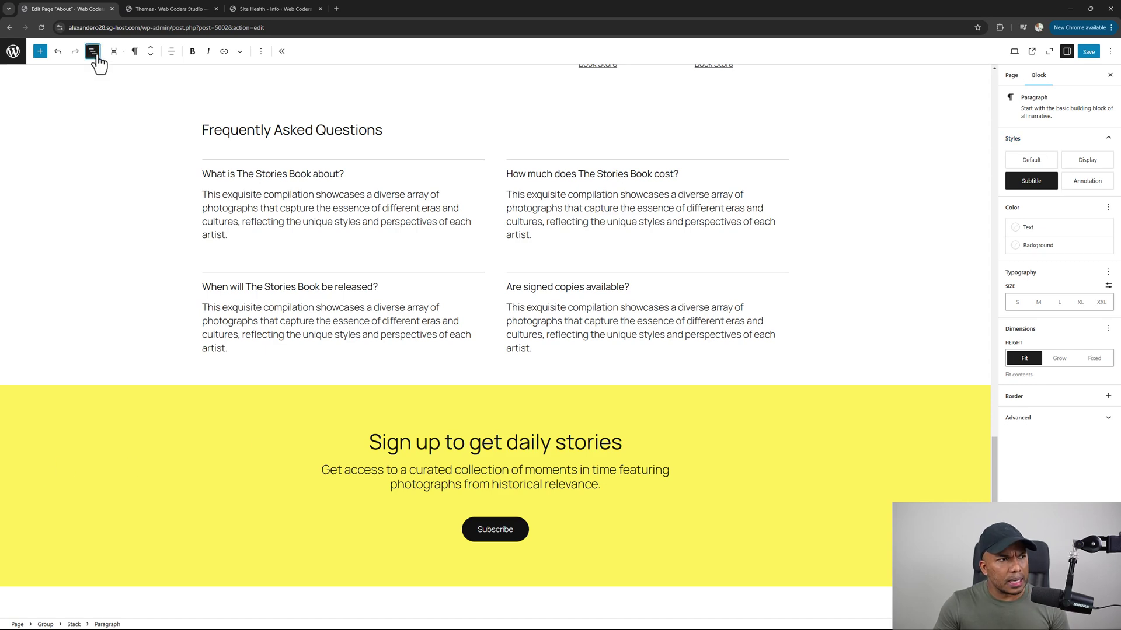
{"action": "left_click", "coordinate": [32, 179]}
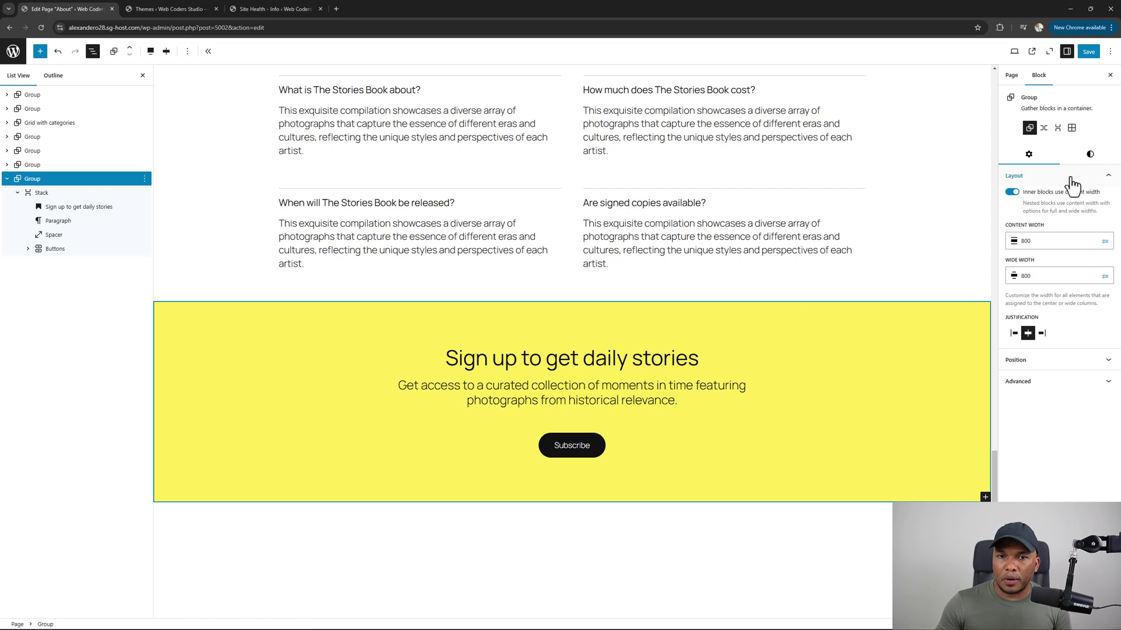
{"action": "left_click", "coordinate": [1089, 154]}
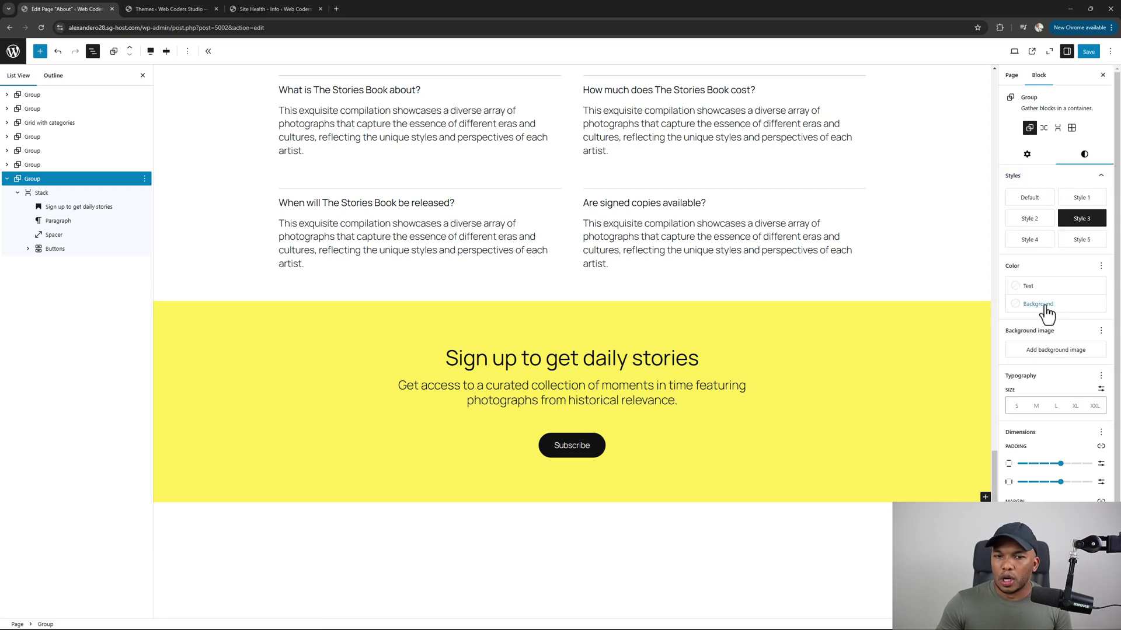
Set the woman-coding photo from the Media Library as the sign-up section background.
{"action": "left_click", "coordinate": [1047, 355]}
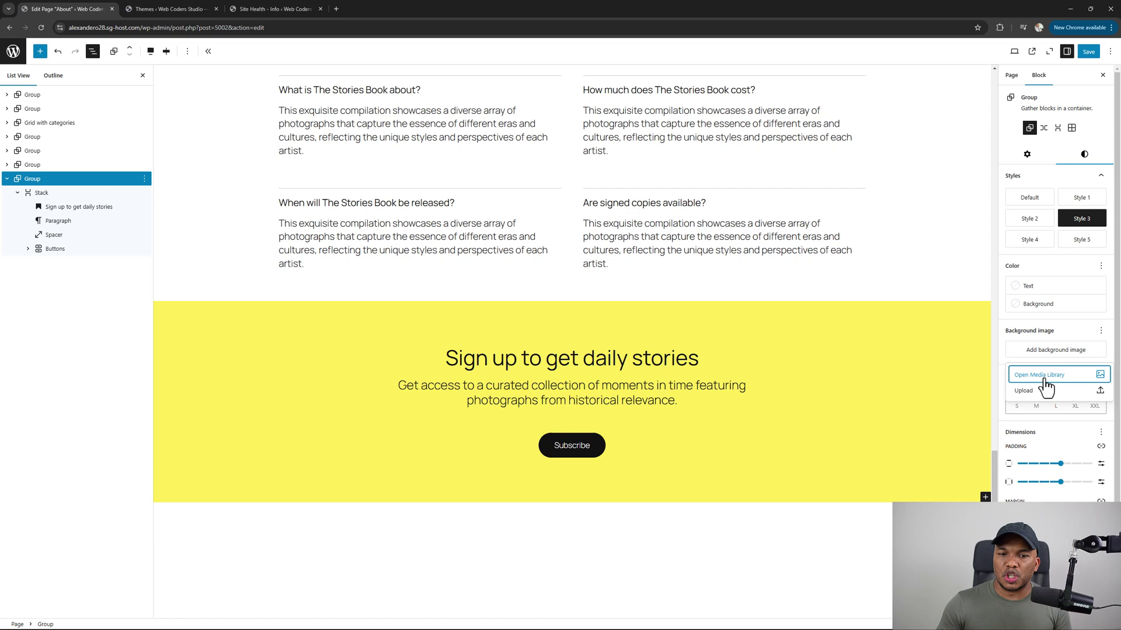
{"action": "left_click", "coordinate": [1046, 385]}
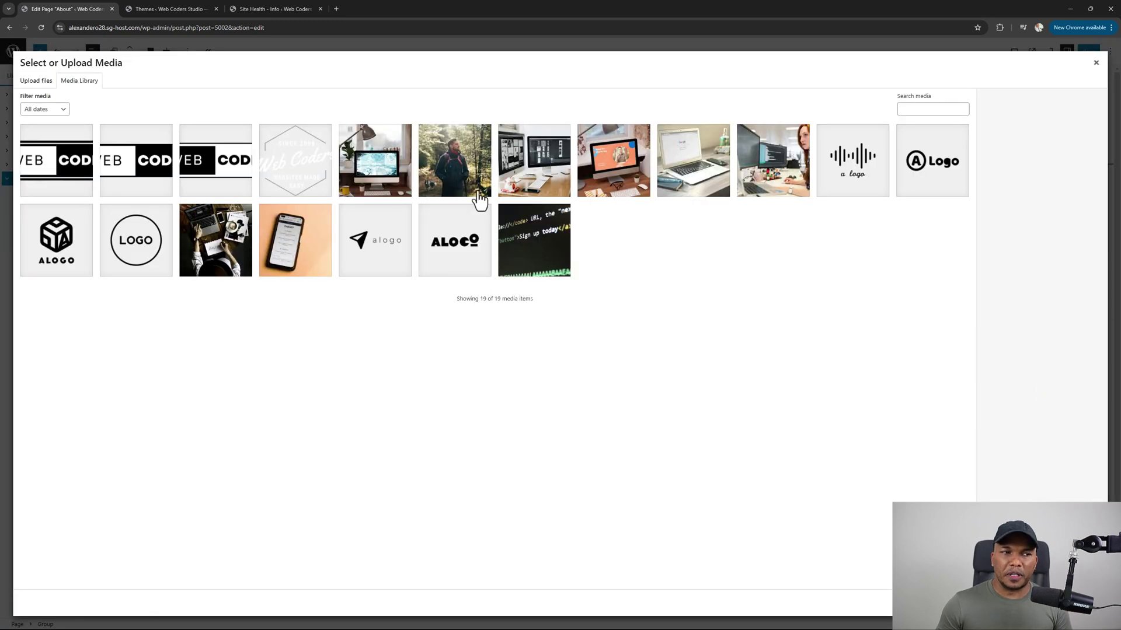
{"action": "left_click", "coordinate": [806, 187]}
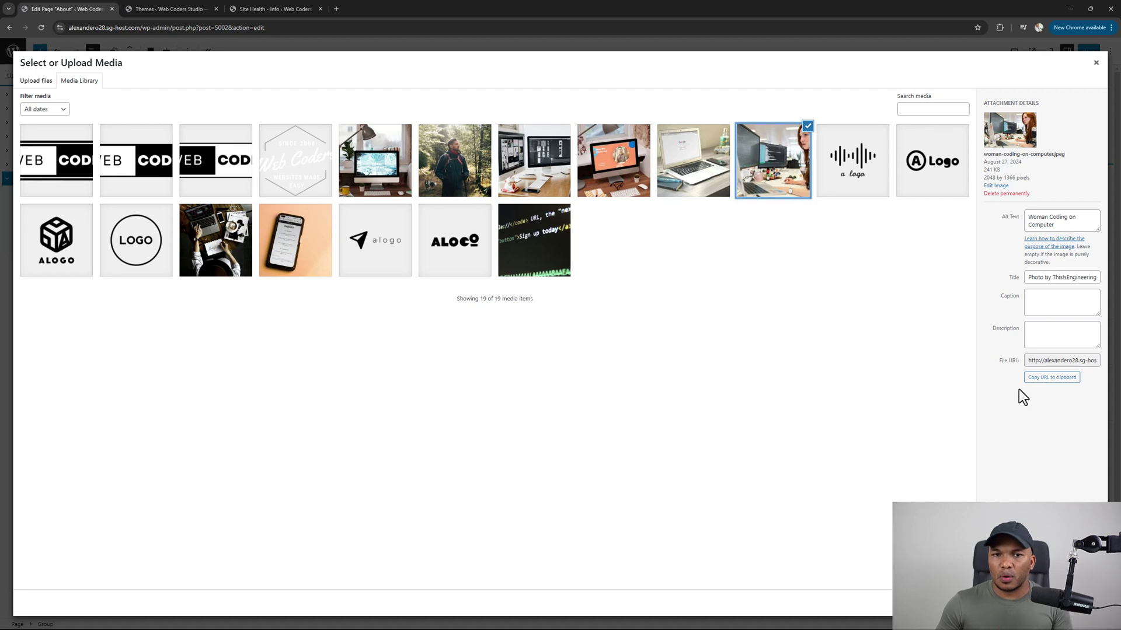
{"action": "left_click", "coordinate": [1071, 603]}
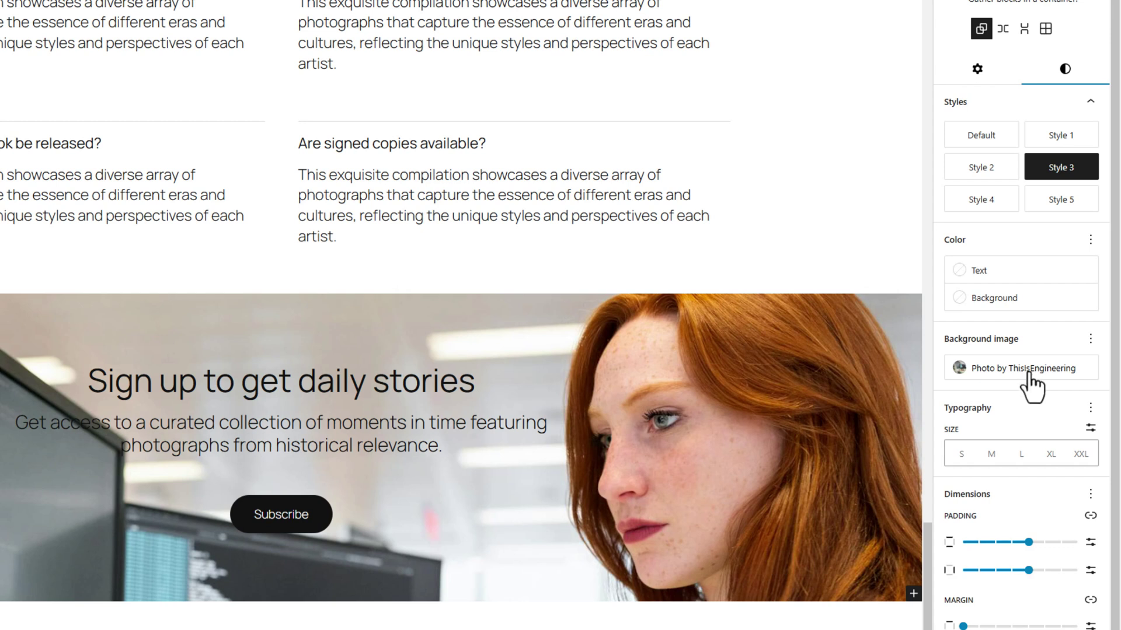
Turn on Fixed background for the sign-up photo and scroll to confirm it stays put.
{"action": "left_click", "coordinate": [1029, 375]}
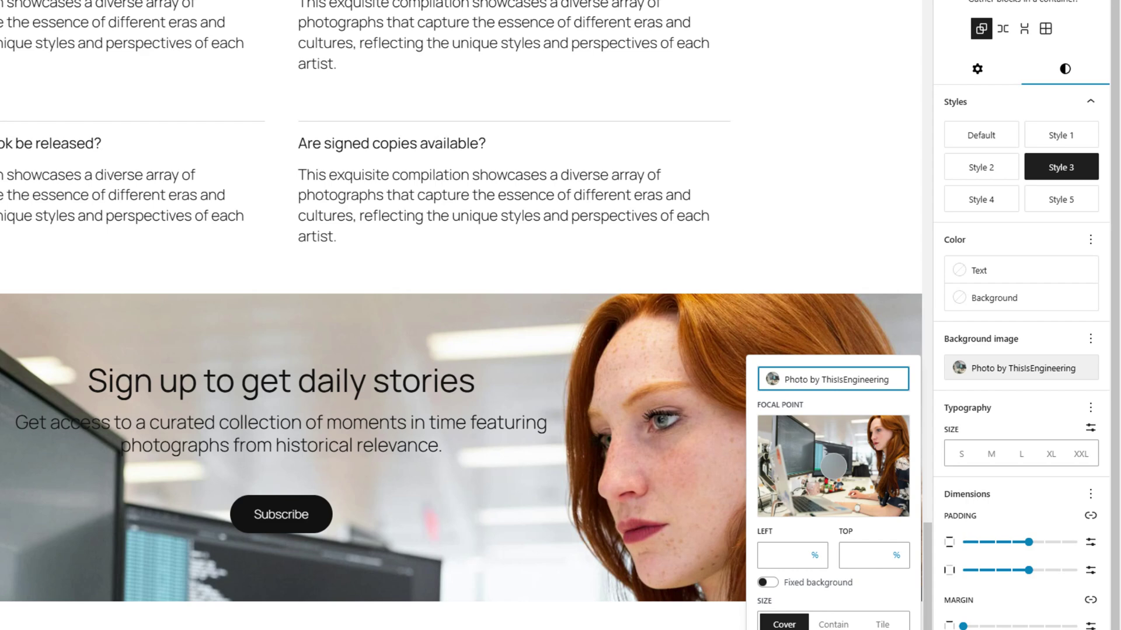
{"action": "left_click", "coordinate": [768, 584]}
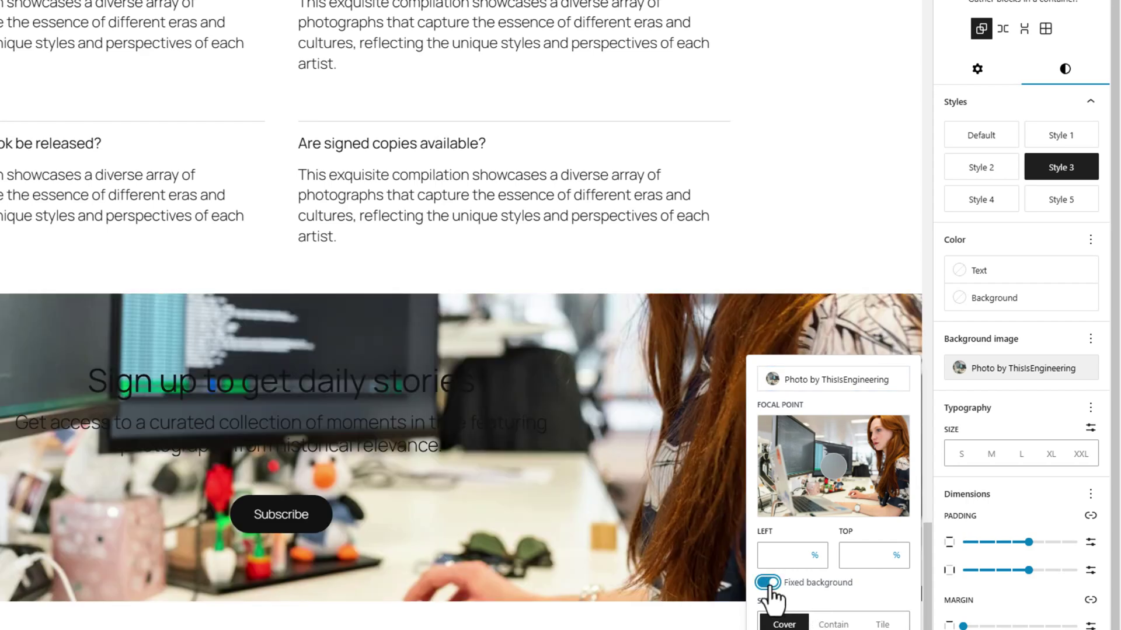
{"action": "scroll", "coordinate": [545, 333], "scroll_direction": "up", "scroll_amount": 3}
{"action": "scroll", "coordinate": [546, 331], "scroll_direction": "down", "scroll_amount": 2}
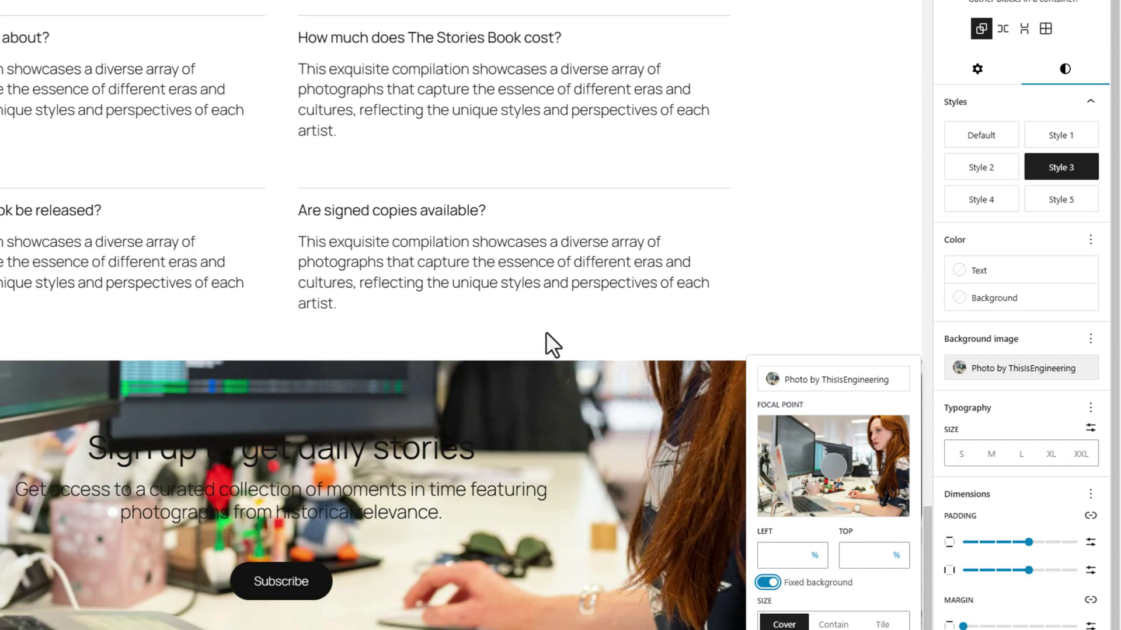
{"action": "scroll", "coordinate": [545, 333], "scroll_direction": "down", "scroll_amount": 4}
{"action": "scroll", "coordinate": [545, 332], "scroll_direction": "up", "scroll_amount": 1}
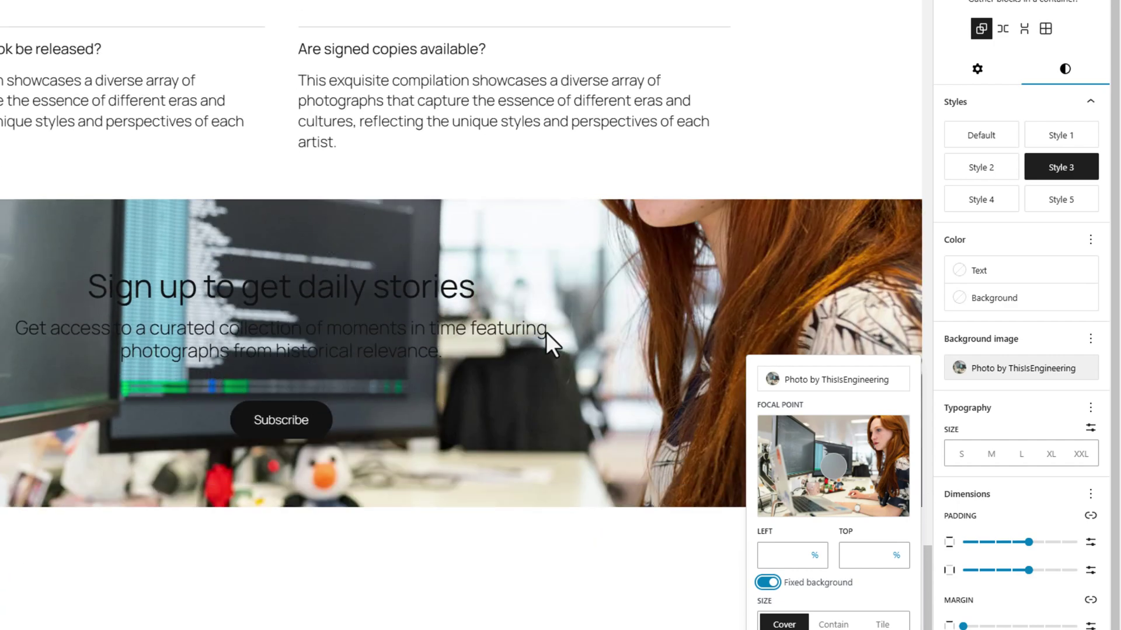
{"action": "scroll", "coordinate": [546, 332], "scroll_direction": "up", "scroll_amount": 2}
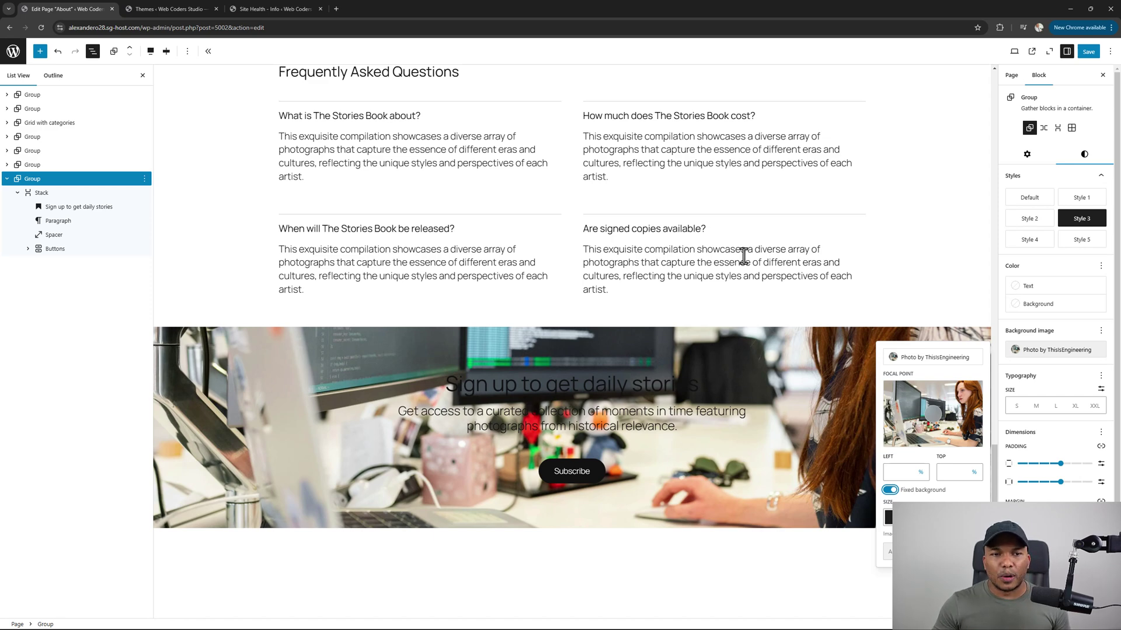
Insert a Buttons block below the sign-up section and select its parent Buttons container.
{"action": "scroll", "coordinate": [753, 461], "scroll_direction": "down", "scroll_amount": 2}
{"action": "left_click", "coordinate": [800, 474]}
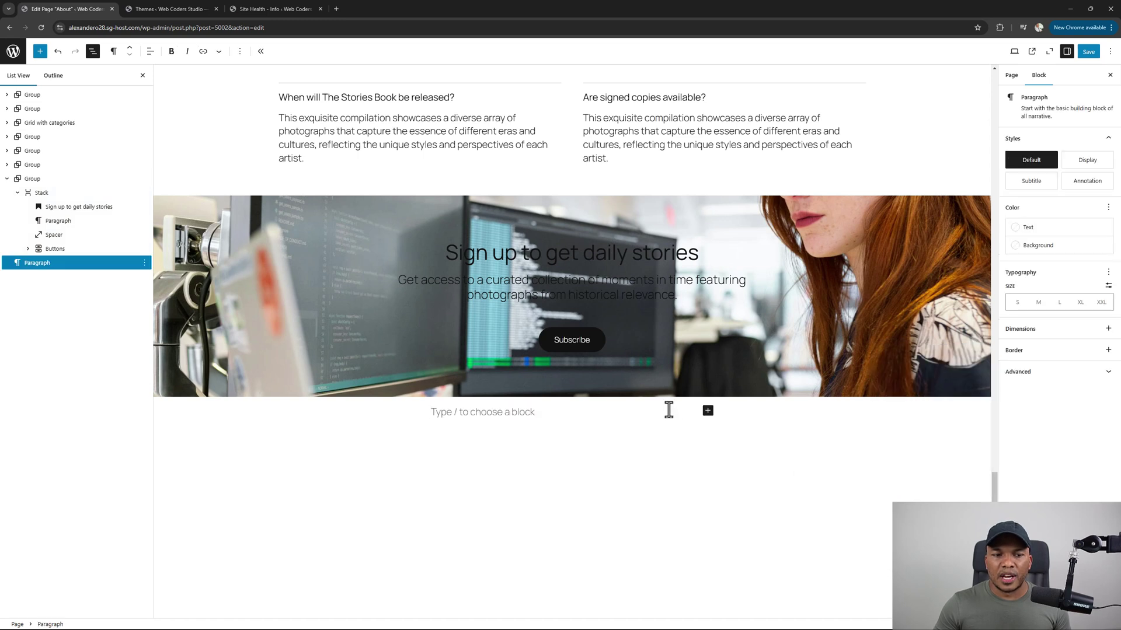
{"action": "left_click", "coordinate": [708, 411]}
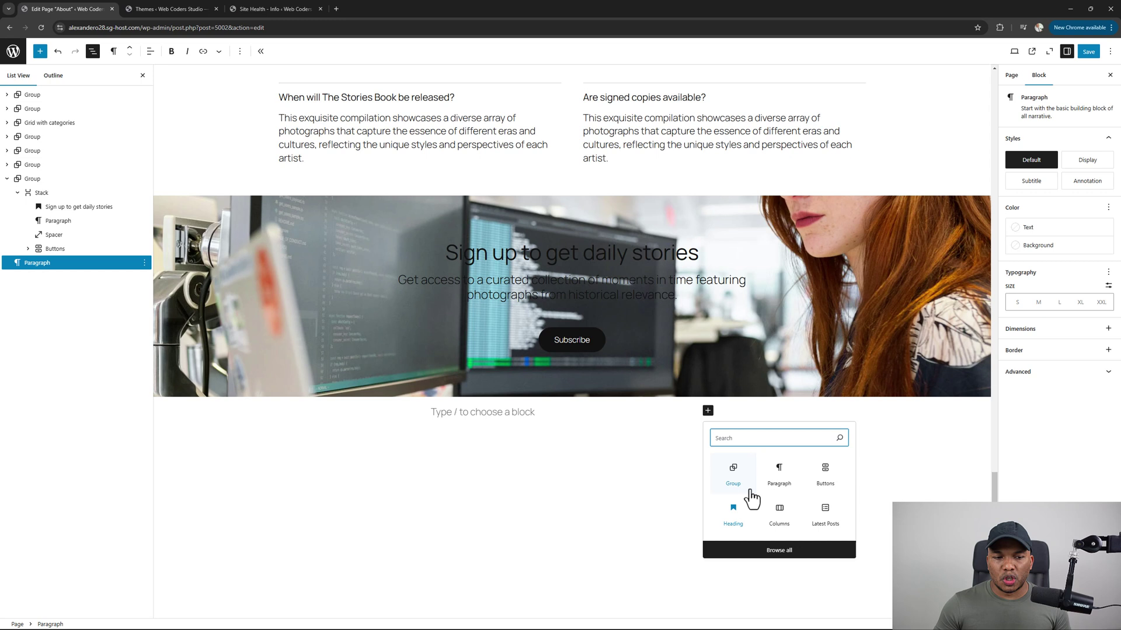
{"action": "left_click", "coordinate": [825, 476]}
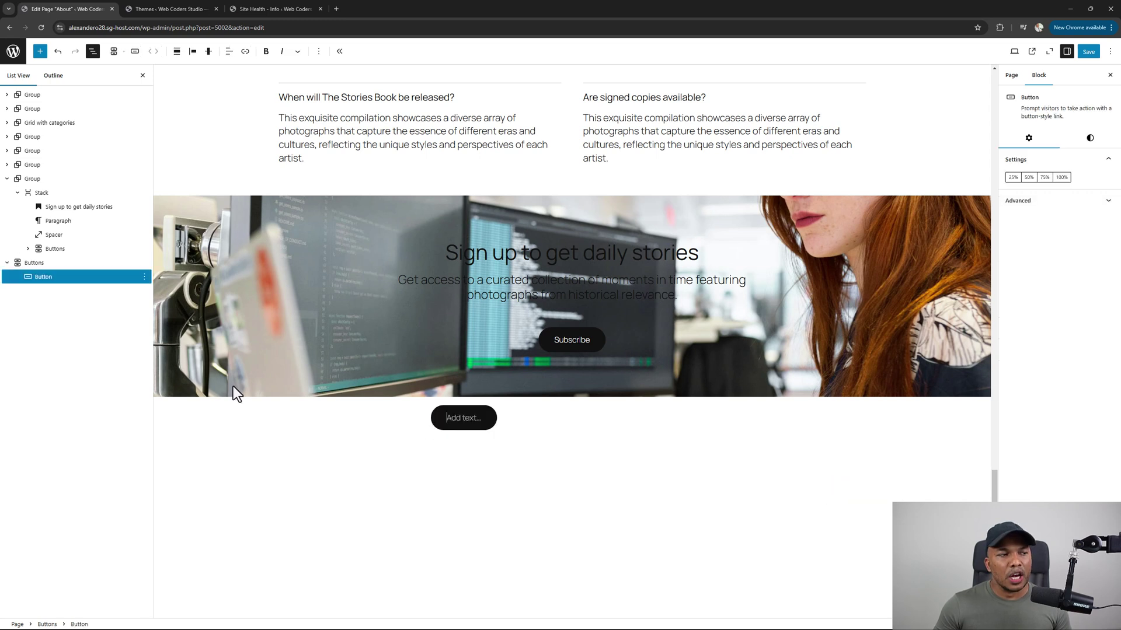
{"action": "left_click", "coordinate": [27, 262]}
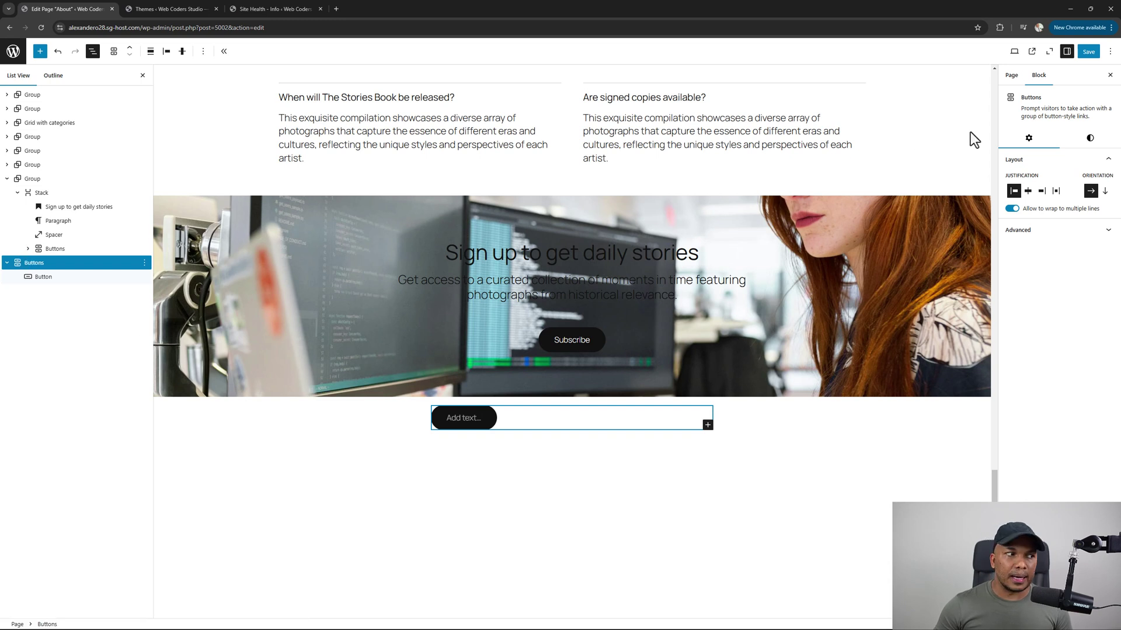
Give the Buttons container a purple Accent 3 background, then return to the Themes page.
{"action": "left_click", "coordinate": [1090, 139]}
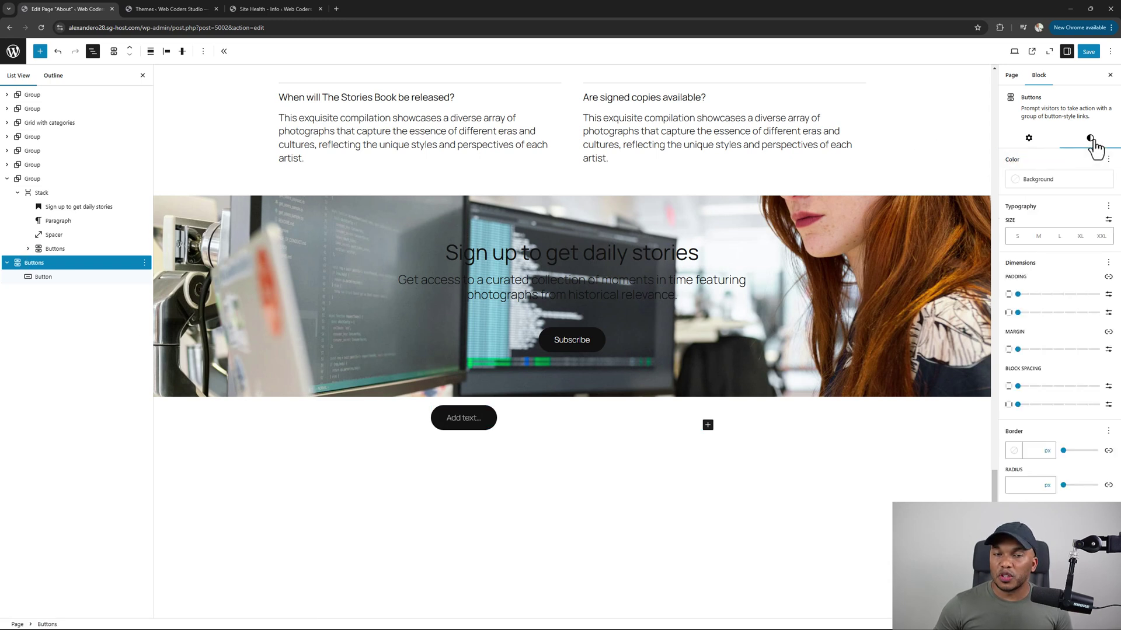
{"action": "left_click", "coordinate": [1042, 181]}
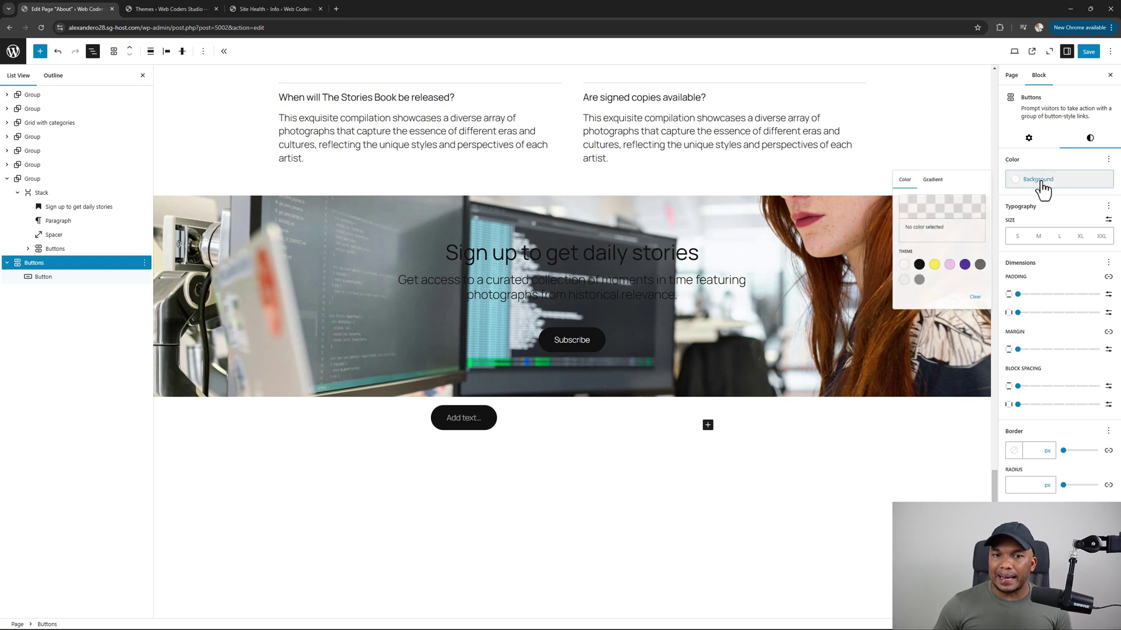
{"action": "left_click", "coordinate": [959, 280]}
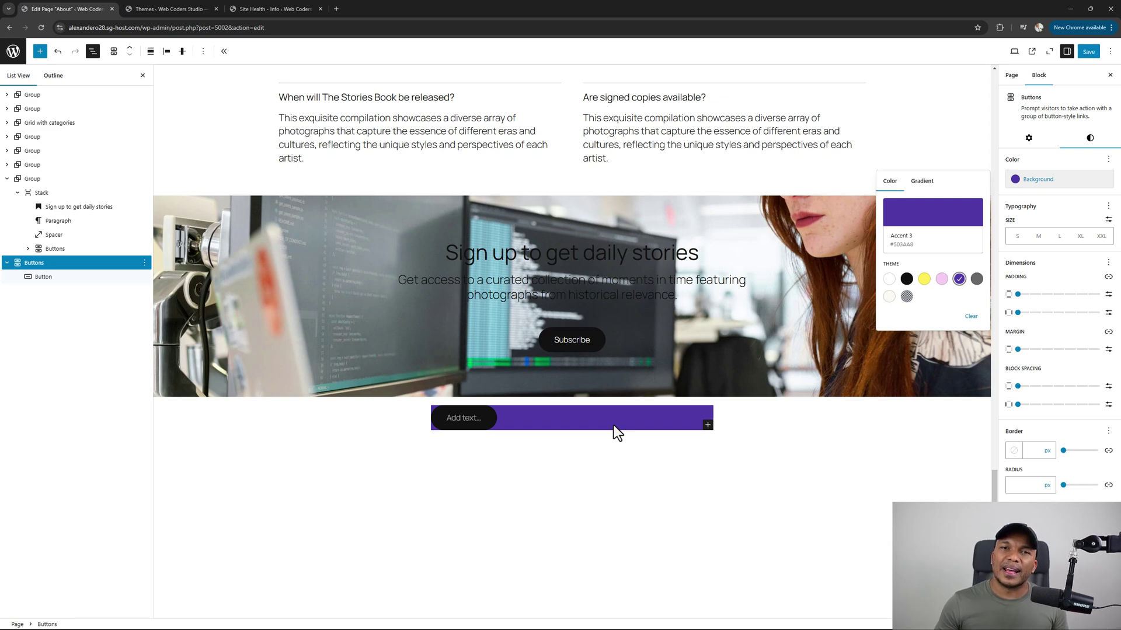
{"action": "key", "text": "ctrl+Tab"}
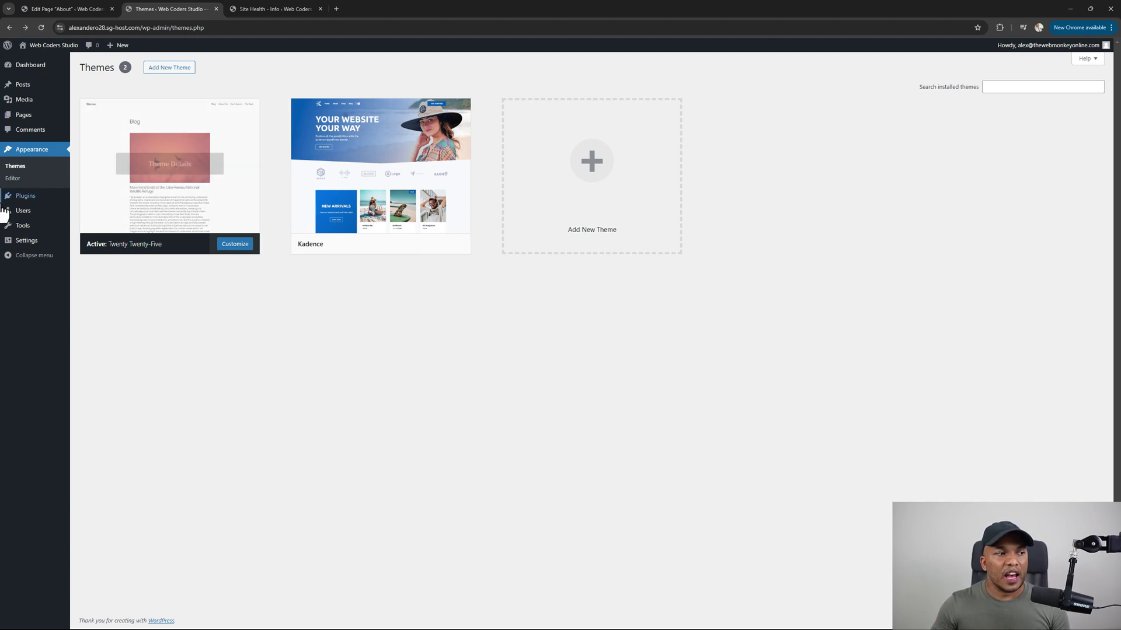
In the site editor Styles, apply the light green palette and another typeset, previewed in the Style Book.
{"action": "left_click", "coordinate": [18, 180]}
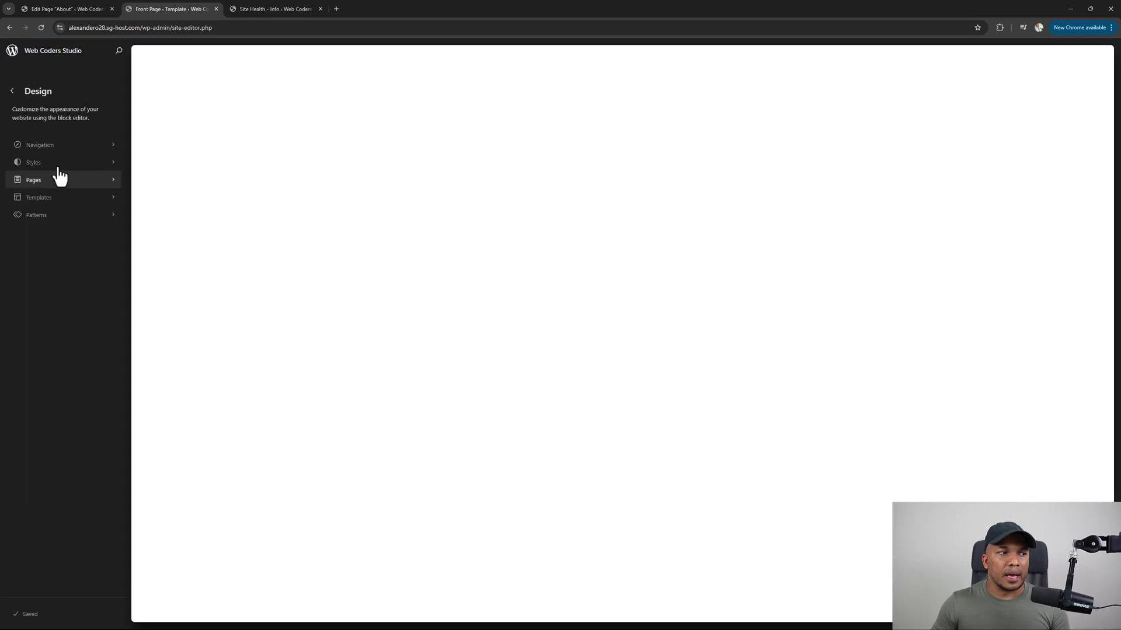
{"action": "left_click", "coordinate": [49, 169]}
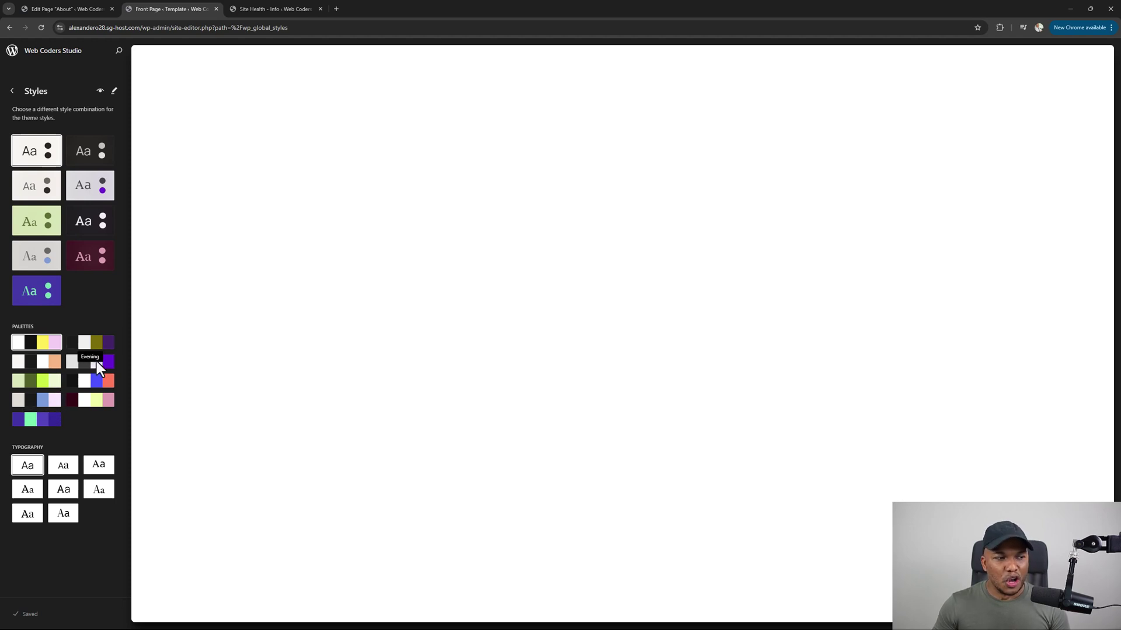
{"action": "left_click", "coordinate": [57, 365]}
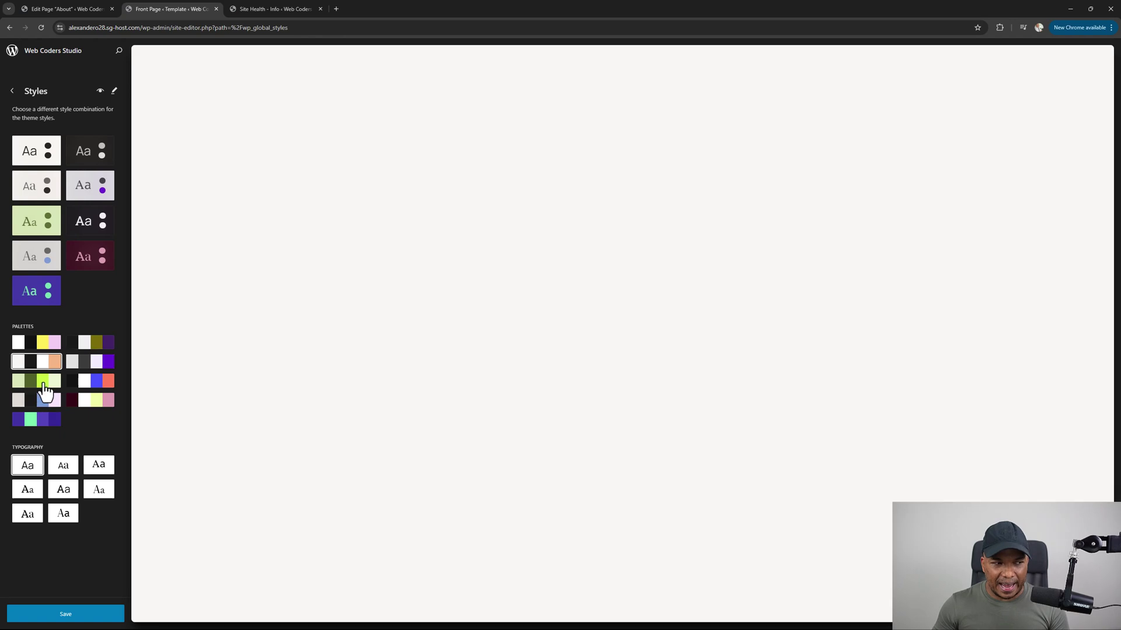
{"action": "left_click", "coordinate": [46, 385]}
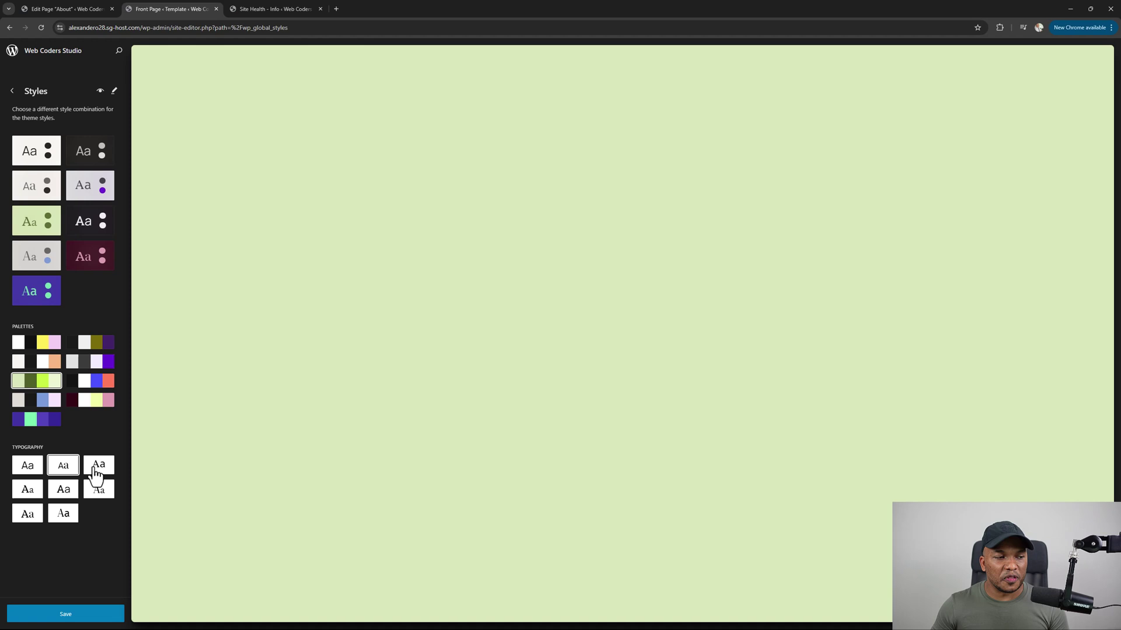
{"action": "left_click", "coordinate": [65, 491]}
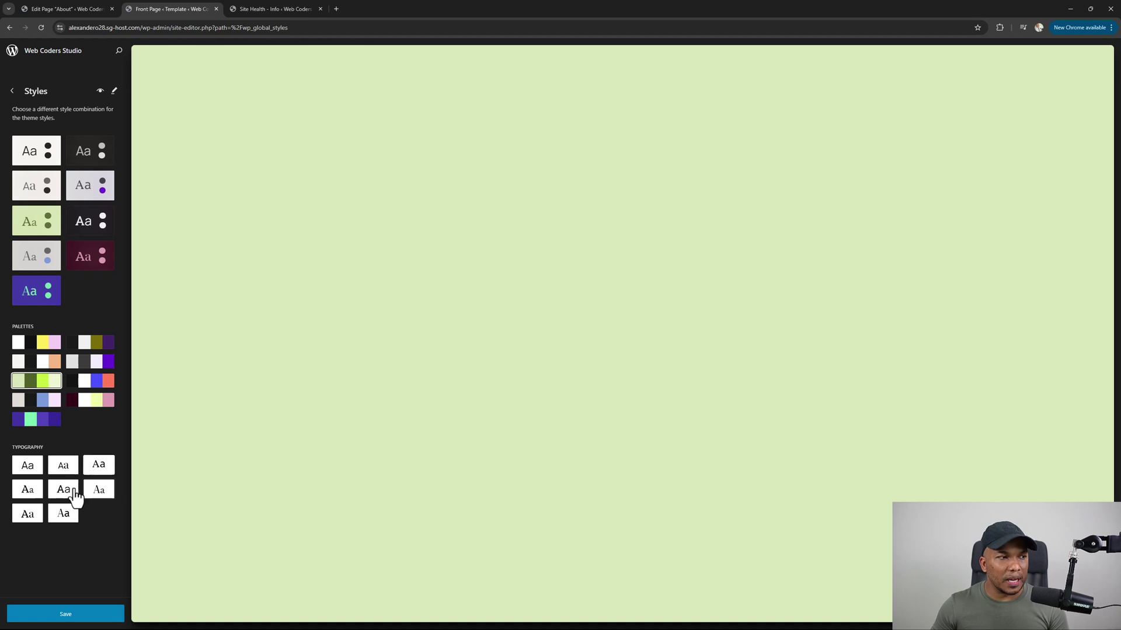
{"action": "left_click", "coordinate": [100, 92]}
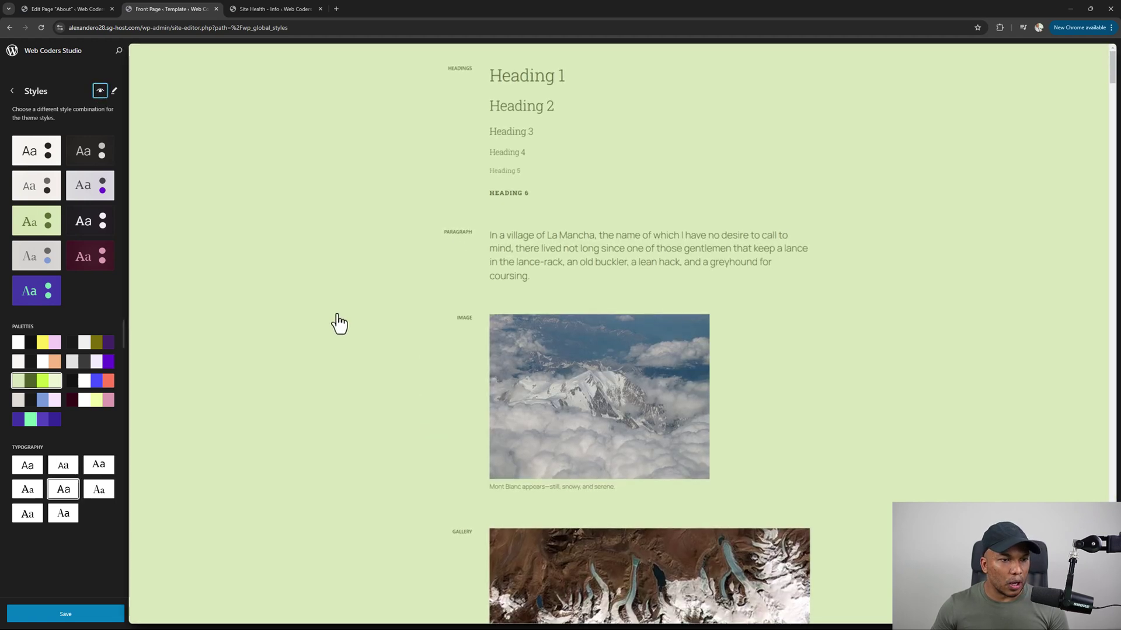
Try the yellow/pink, grey/purple and maroon palettes, settling on light grey and blue.
{"action": "left_click", "coordinate": [45, 346]}
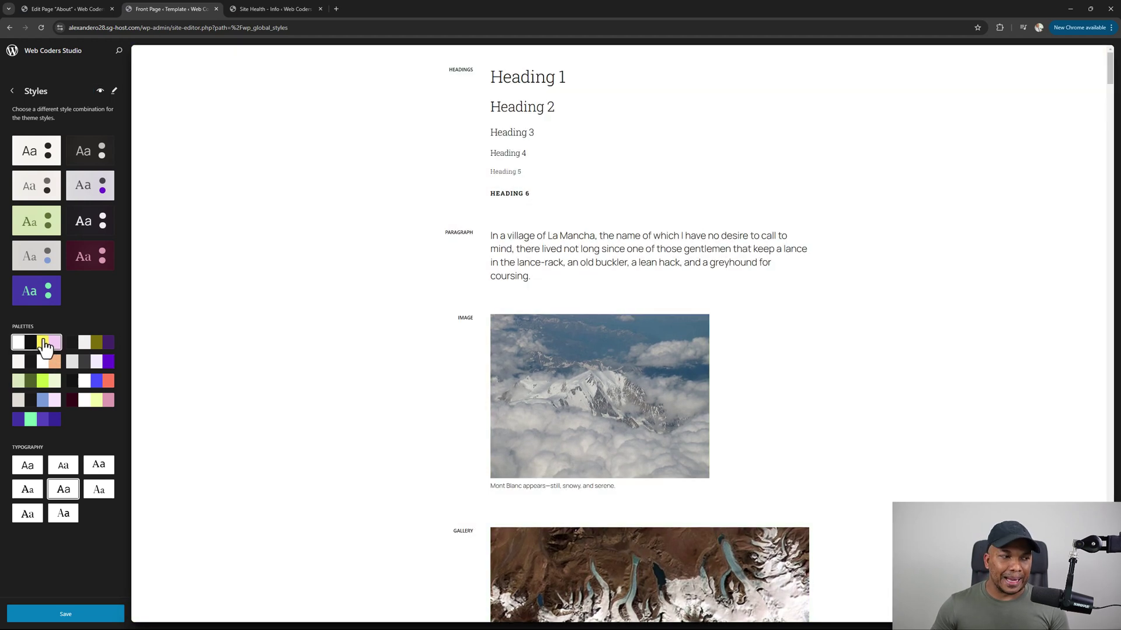
{"action": "left_click", "coordinate": [92, 367]}
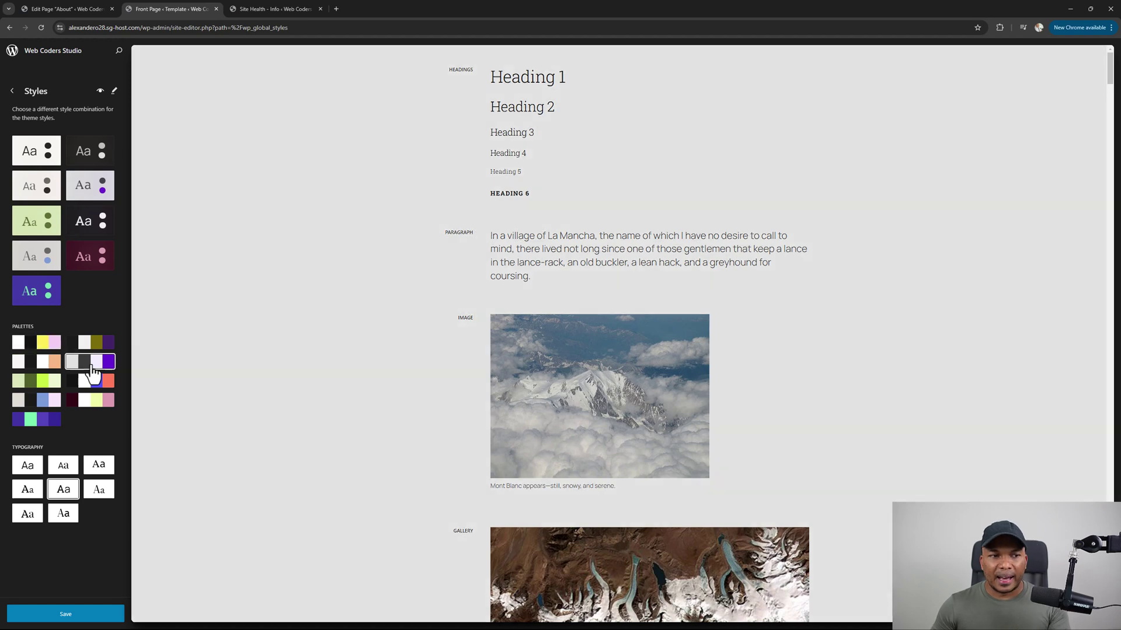
{"action": "left_click", "coordinate": [88, 405]}
{"action": "left_click", "coordinate": [56, 408]}
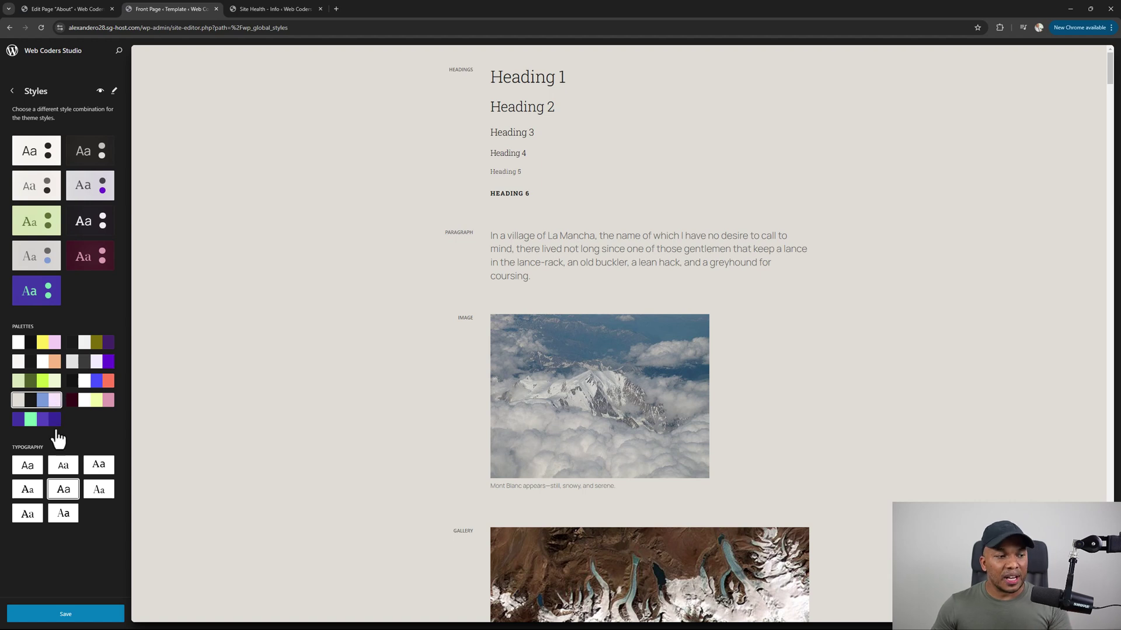
Try default and bold serif typesets, apply the lighter serif one, and return to Design.
{"action": "left_click", "coordinate": [36, 470]}
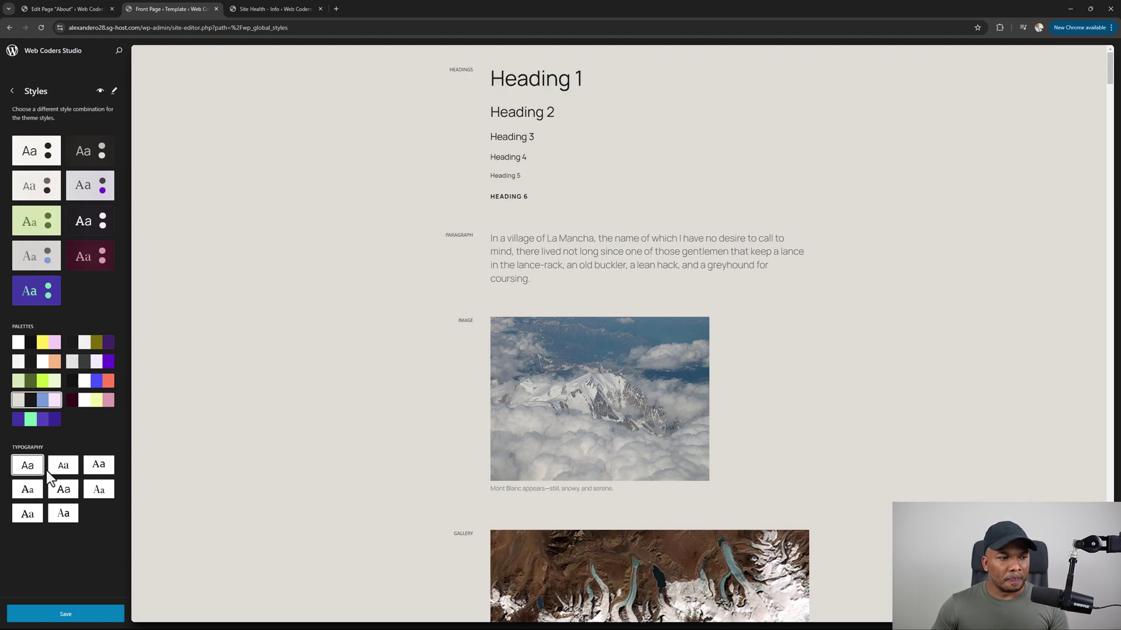
{"action": "left_click", "coordinate": [101, 492]}
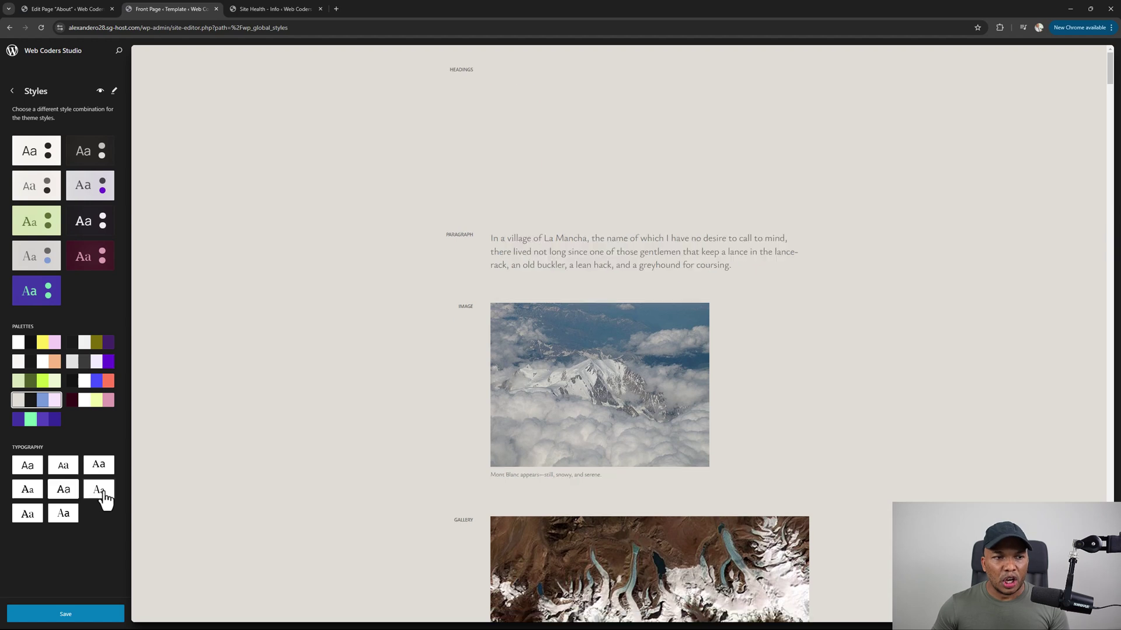
{"action": "left_click", "coordinate": [59, 520]}
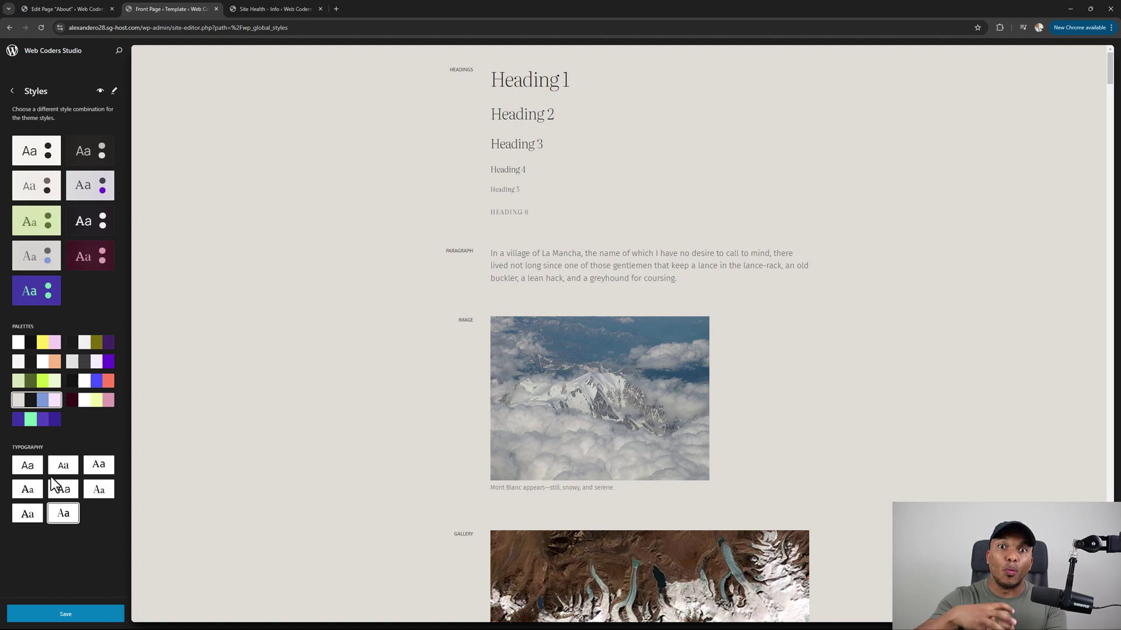
{"action": "left_click", "coordinate": [14, 92]}
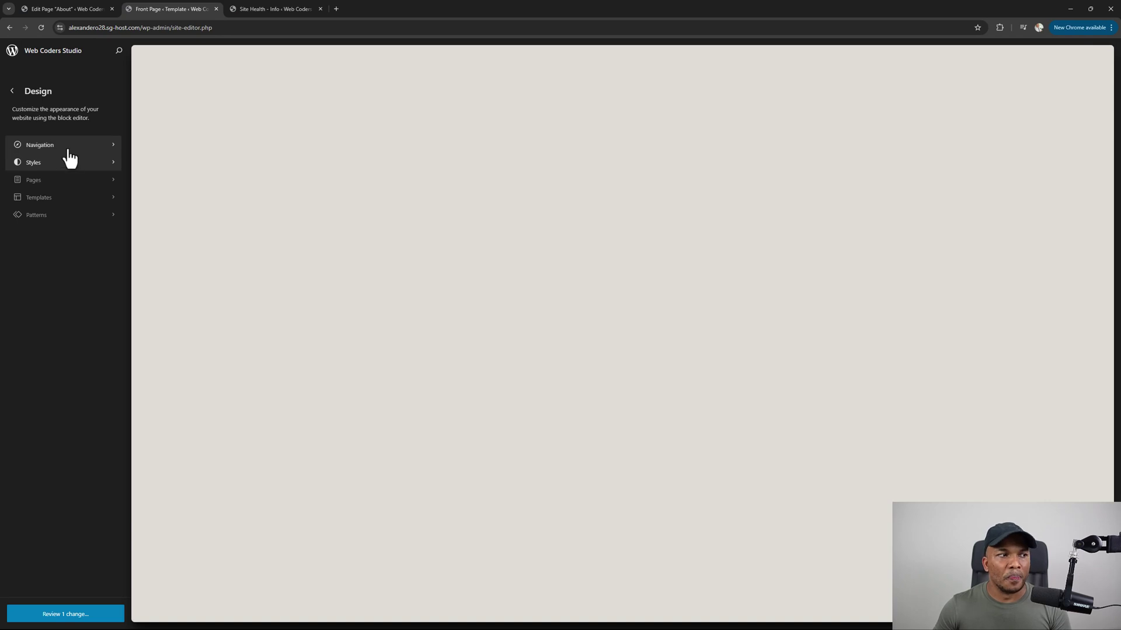
Open the All Archives template and show its Typography font size presets.
{"action": "left_click", "coordinate": [63, 199]}
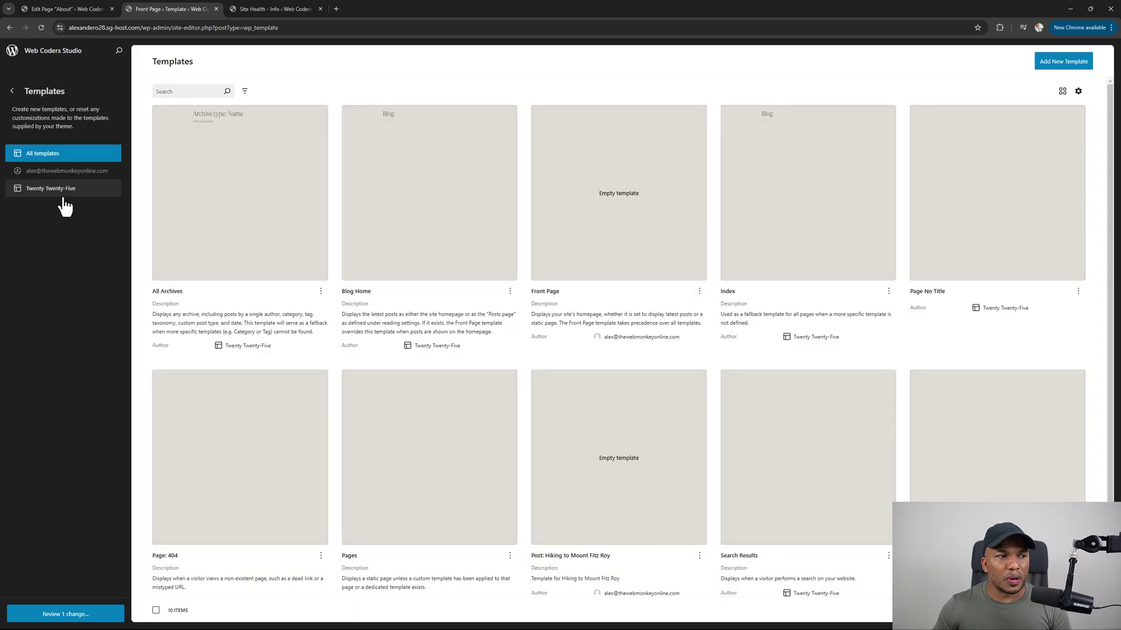
{"action": "left_click", "coordinate": [248, 215]}
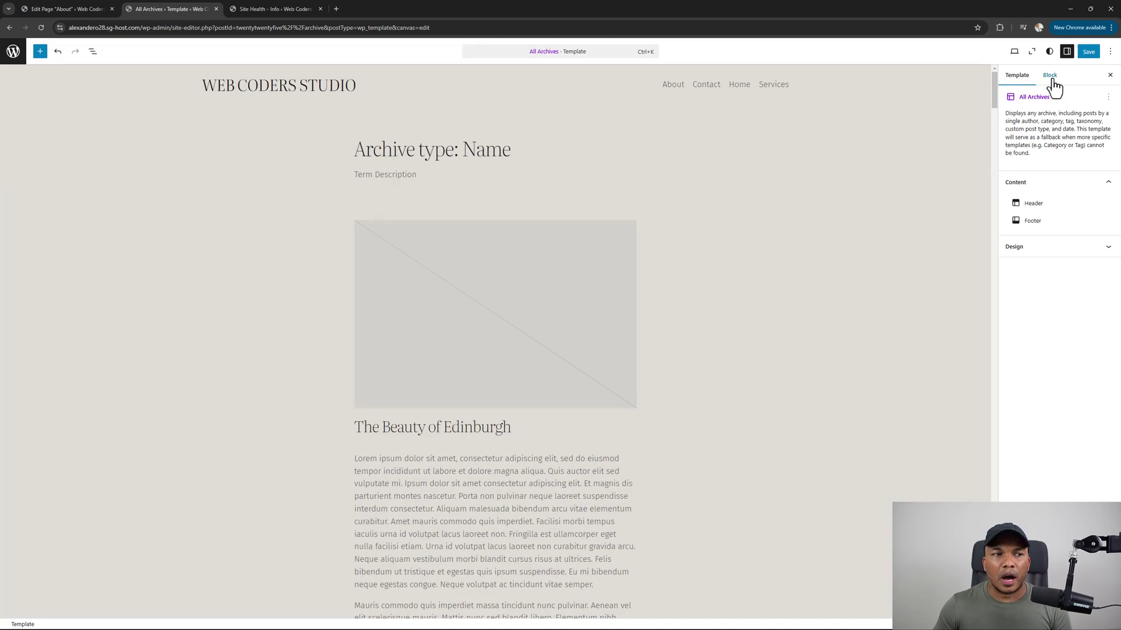
{"action": "left_click", "coordinate": [1049, 52]}
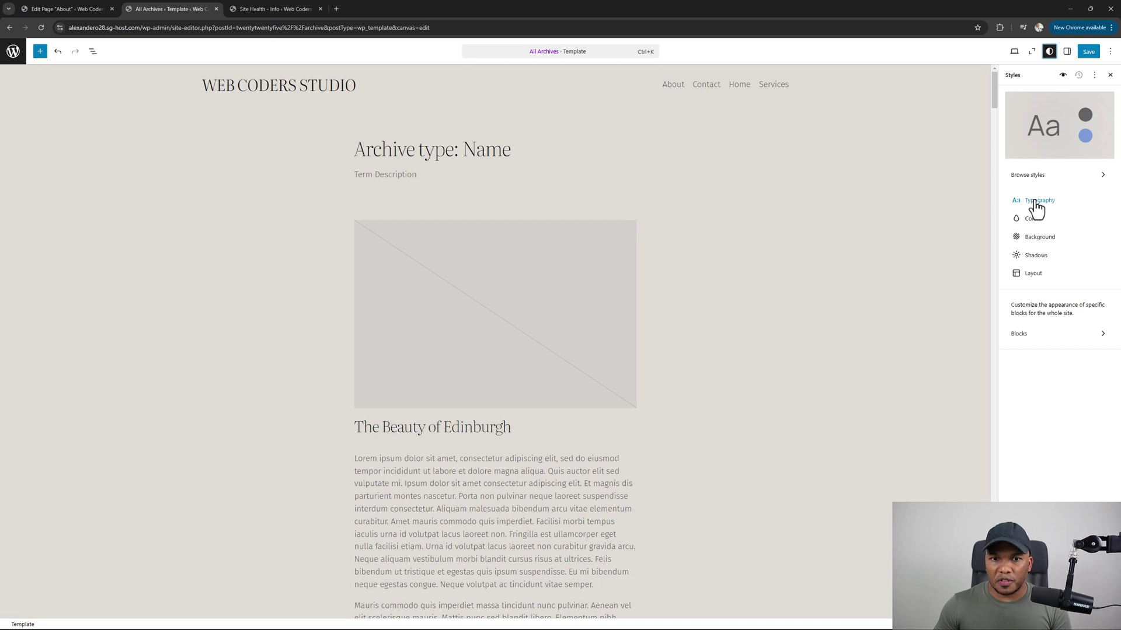
{"action": "left_click", "coordinate": [1034, 201]}
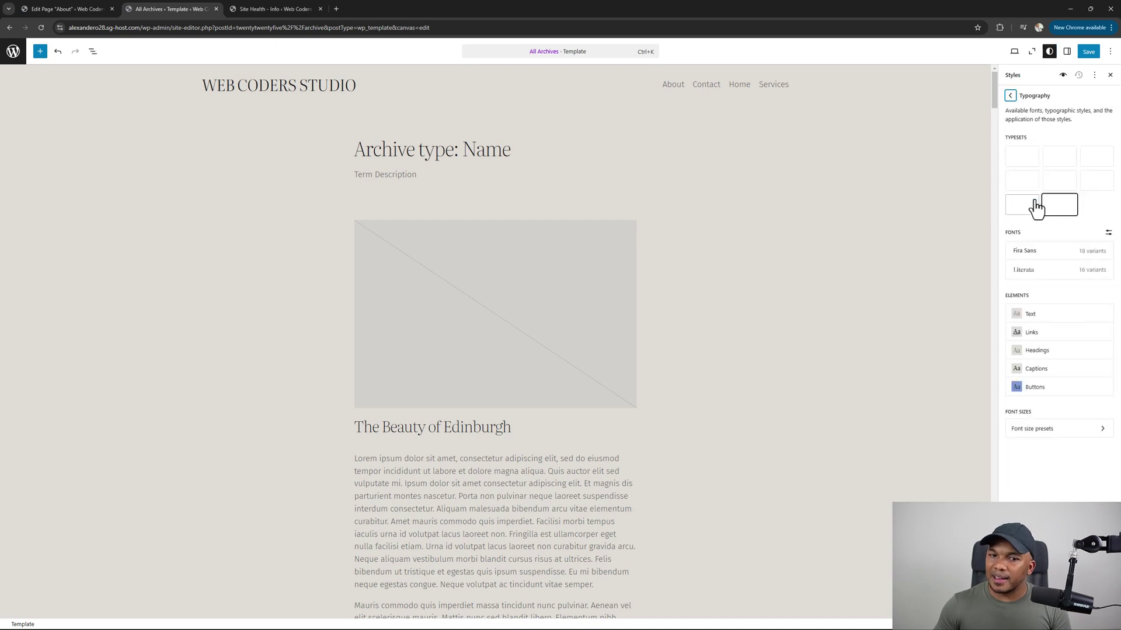
{"action": "left_click", "coordinate": [1033, 432]}
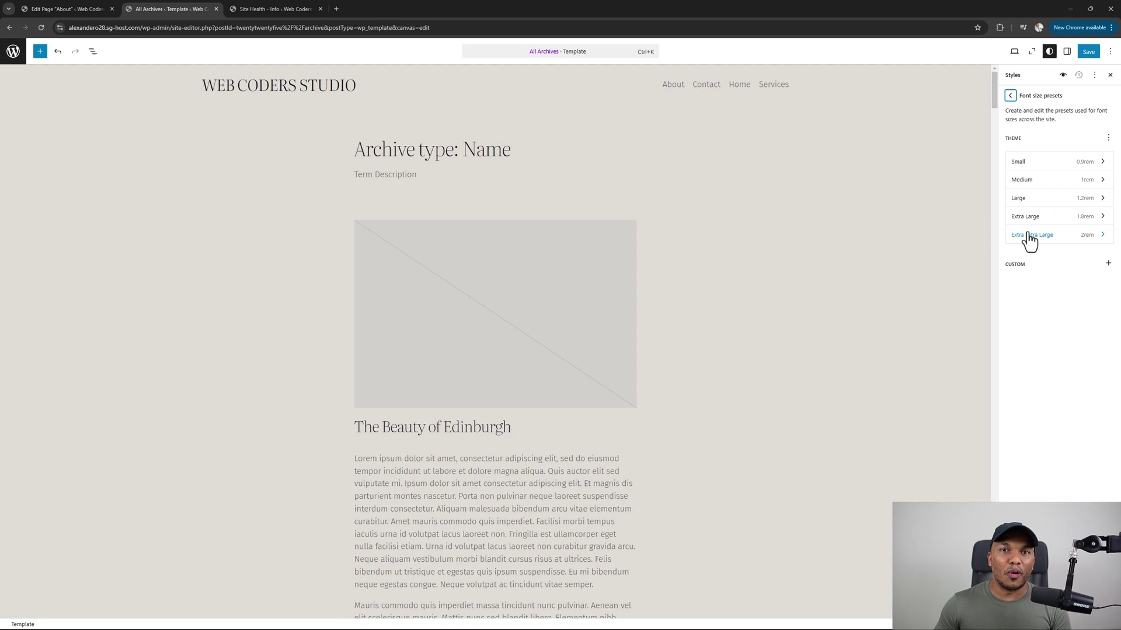
Set the Small font size preset to 1.5 rem with fluid typography enabled.
{"action": "left_click", "coordinate": [1025, 168]}
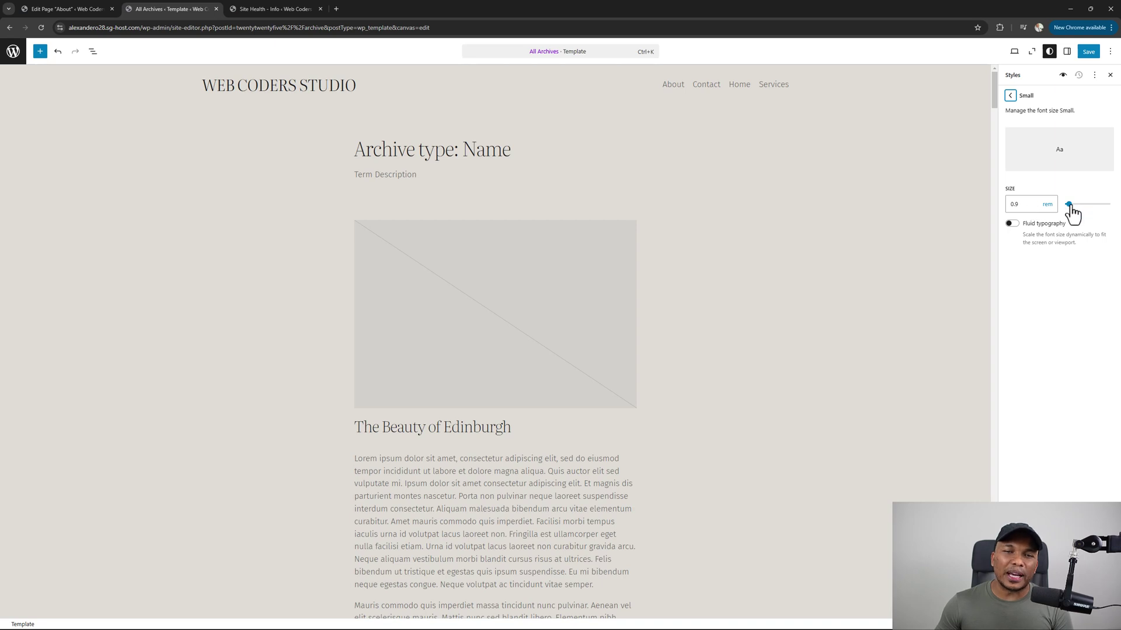
{"action": "left_click_drag", "start_coordinate": [1069, 206], "coordinate": [1073, 206]}
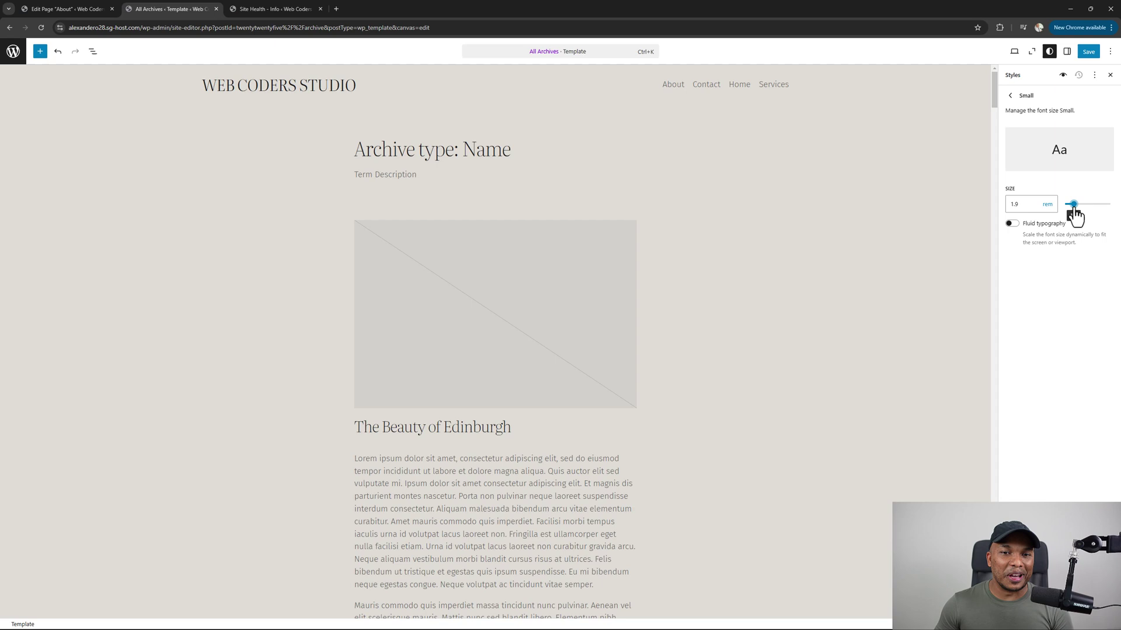
{"action": "left_click", "coordinate": [1012, 227]}
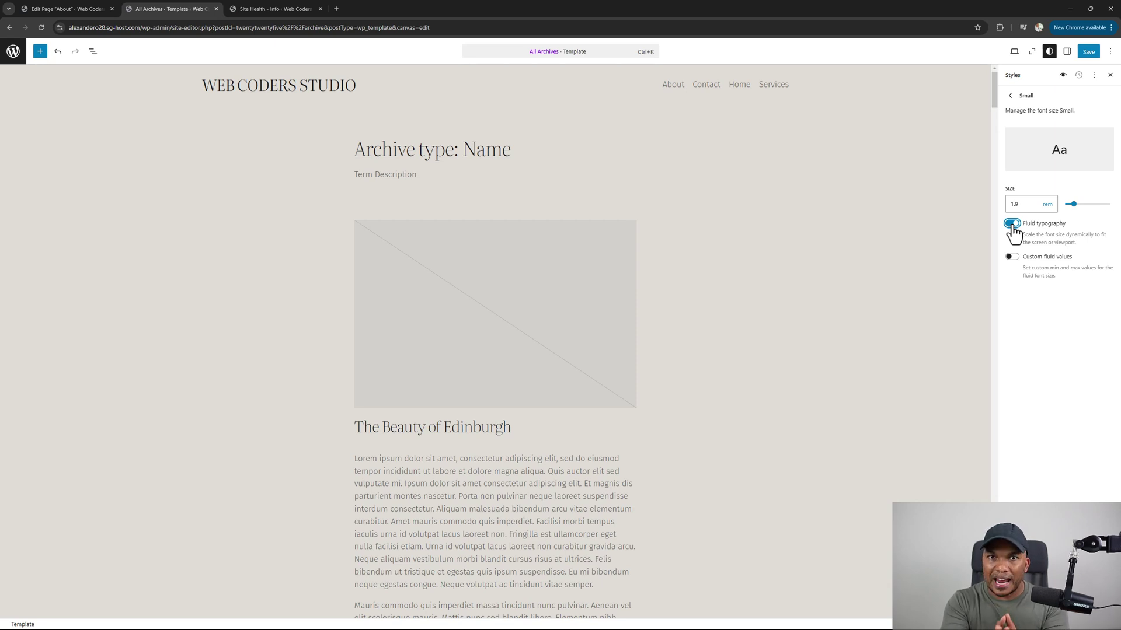
{"action": "left_click", "coordinate": [1011, 96]}
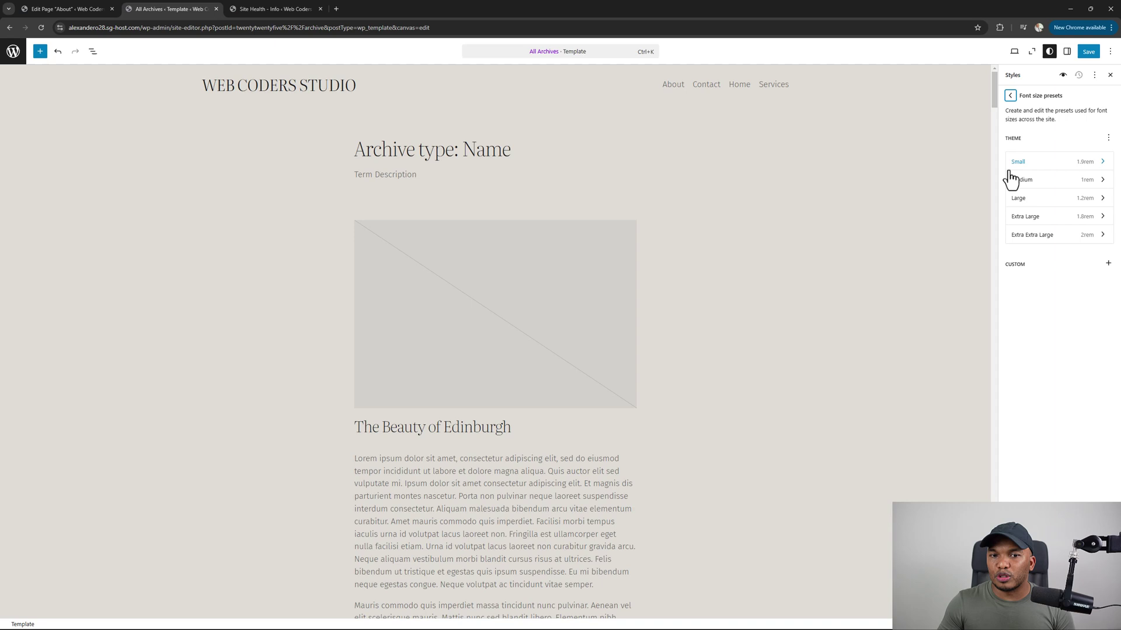
Add a custom font size preset, New Font Size 1, and open its settings.
{"action": "left_click", "coordinate": [1108, 264]}
{"action": "left_click", "coordinate": [1058, 289]}
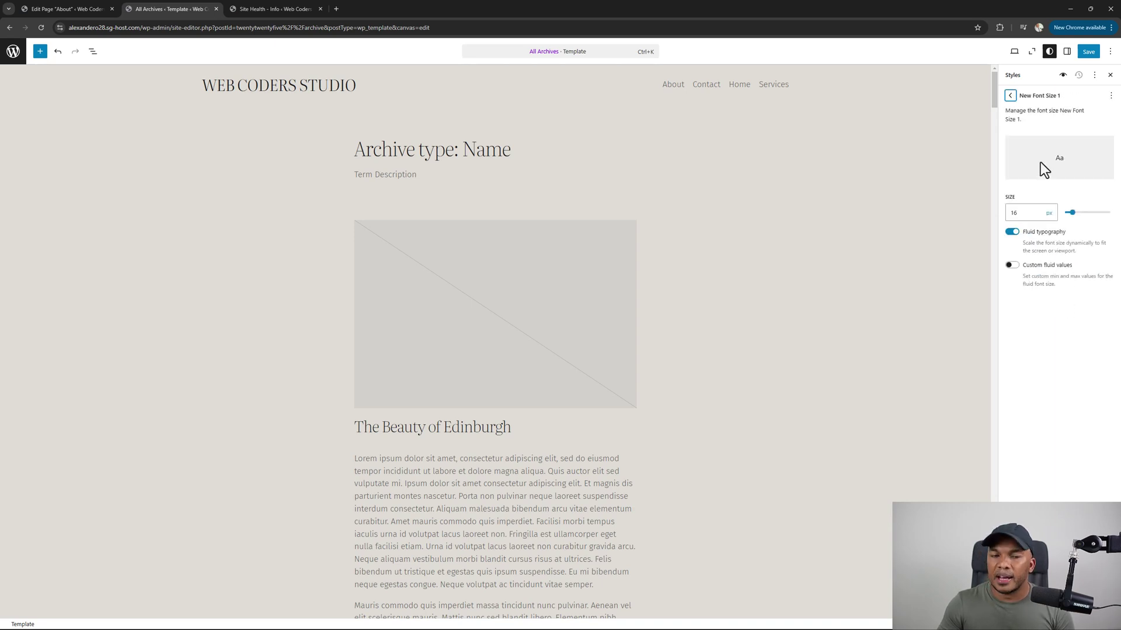